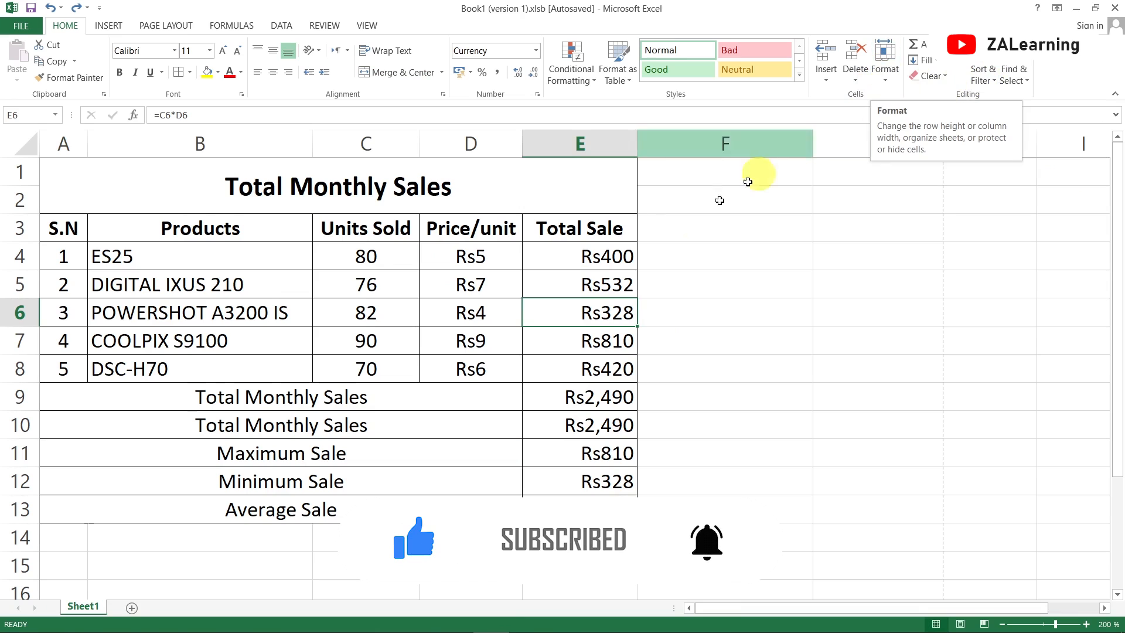
{"action": "left_click", "coordinate": [462, 258]}
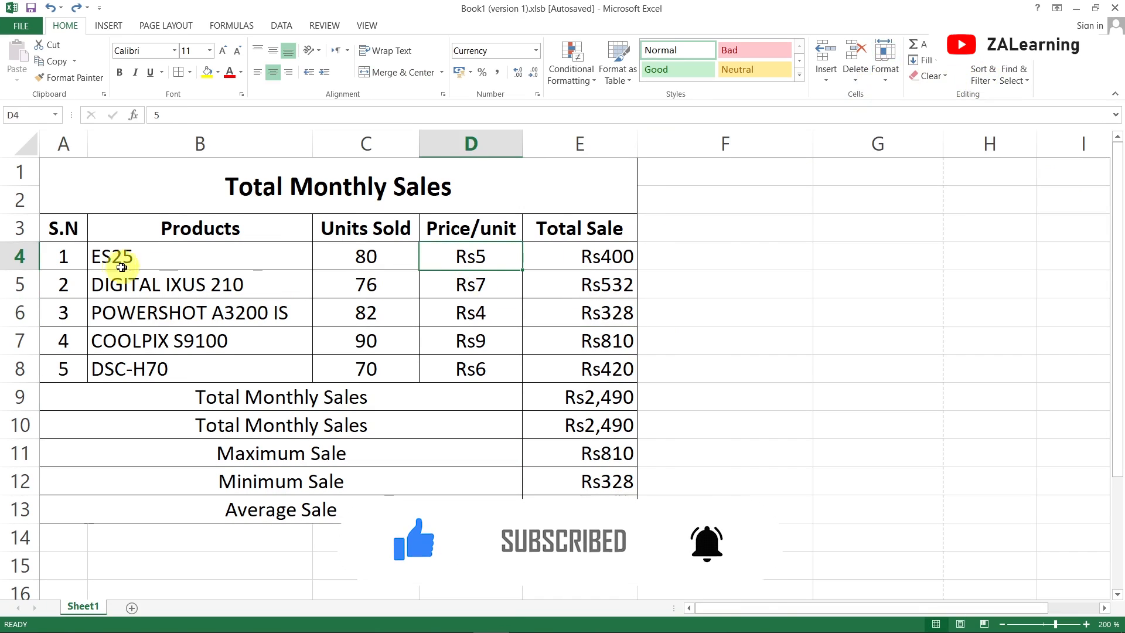
{"action": "left_click", "coordinate": [890, 83]}
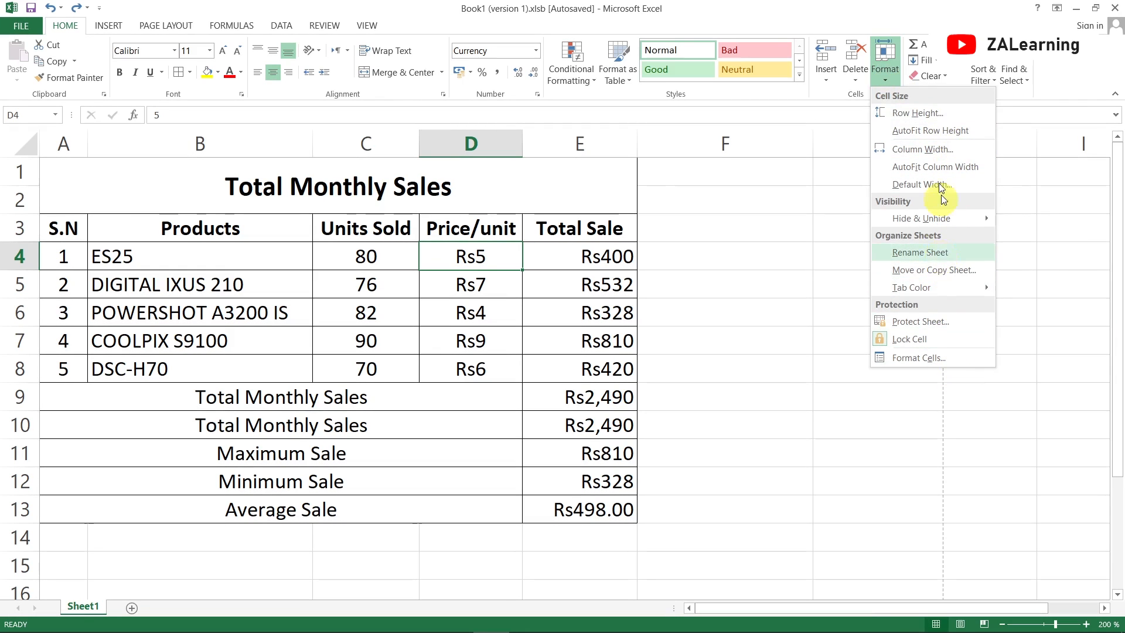
{"action": "left_click", "coordinate": [63, 200]}
{"action": "left_click", "coordinate": [49, 204]}
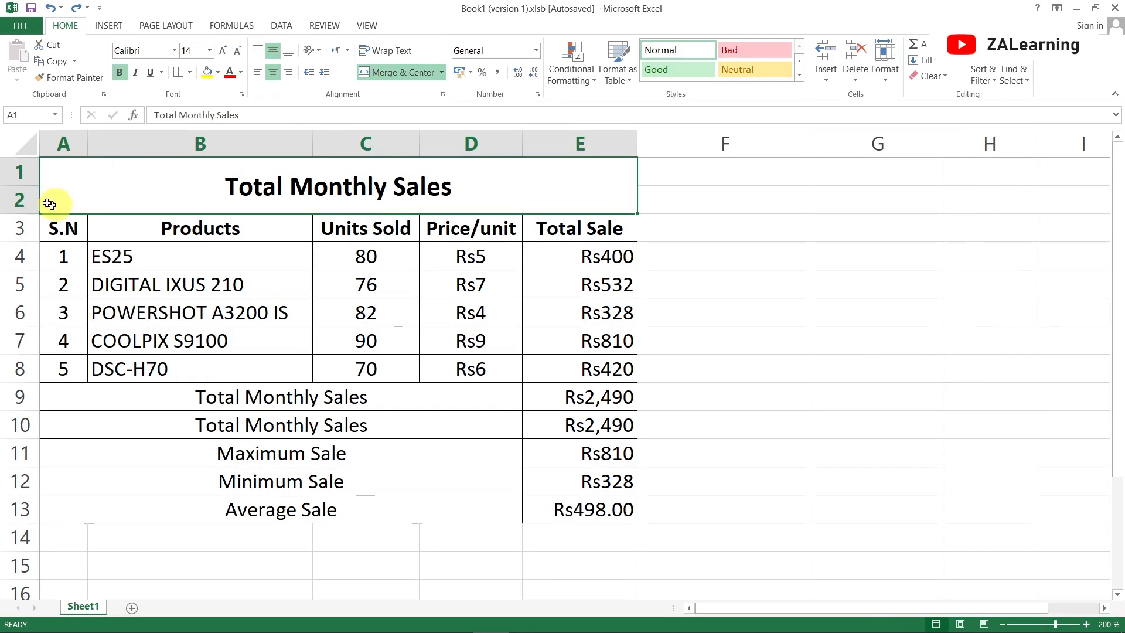
Set the row height of rows 3 to 8, from the heading row to the last product, to 20.
{"action": "left_click", "coordinate": [69, 229]}
{"action": "left_click", "coordinate": [26, 230]}
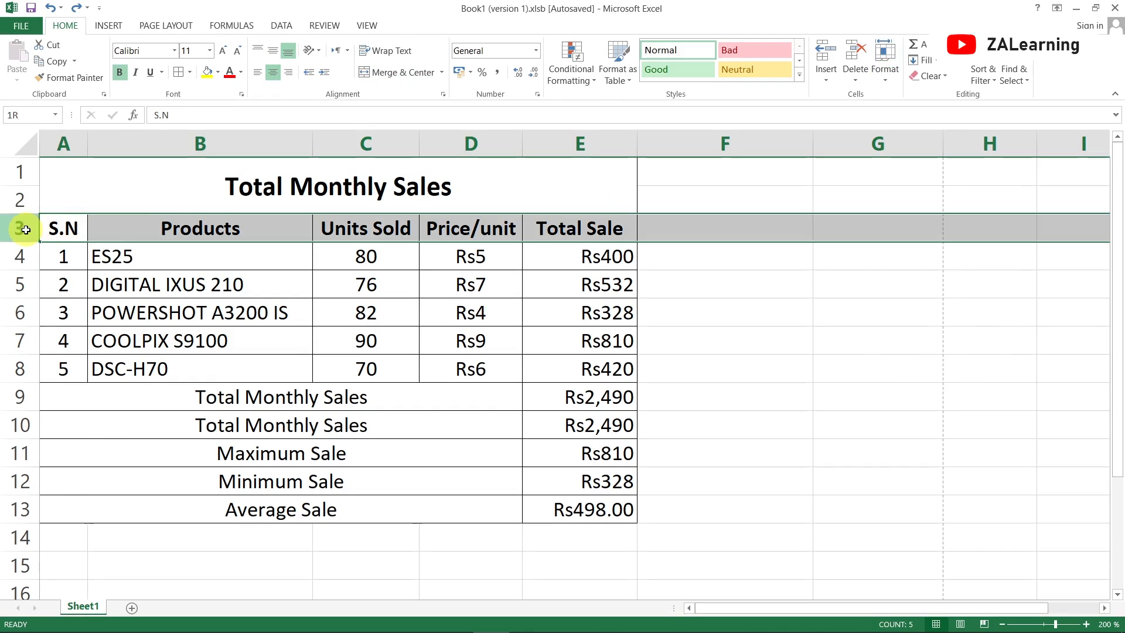
{"action": "left_click_drag", "start_coordinate": [26, 229], "coordinate": [20, 369]}
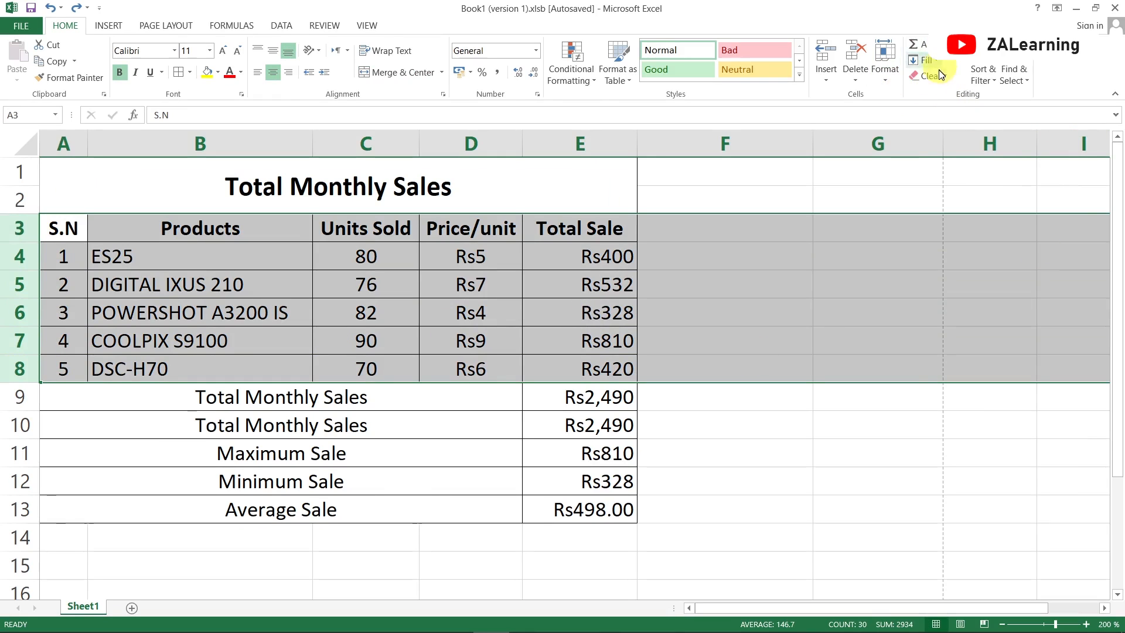
{"action": "left_click", "coordinate": [886, 73]}
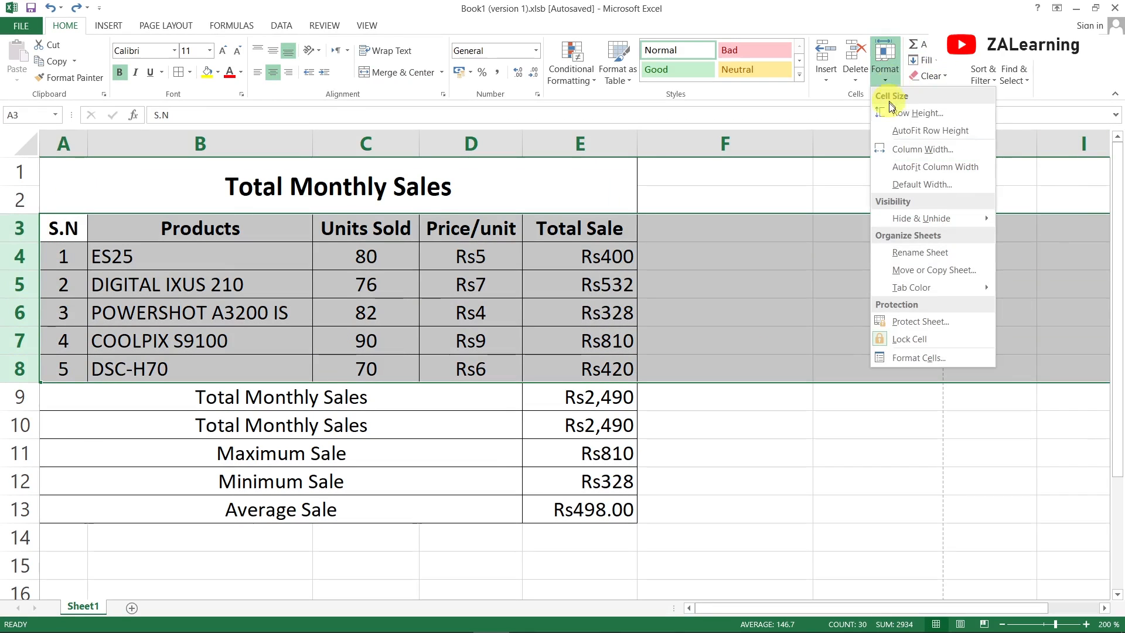
{"action": "left_click", "coordinate": [931, 112]}
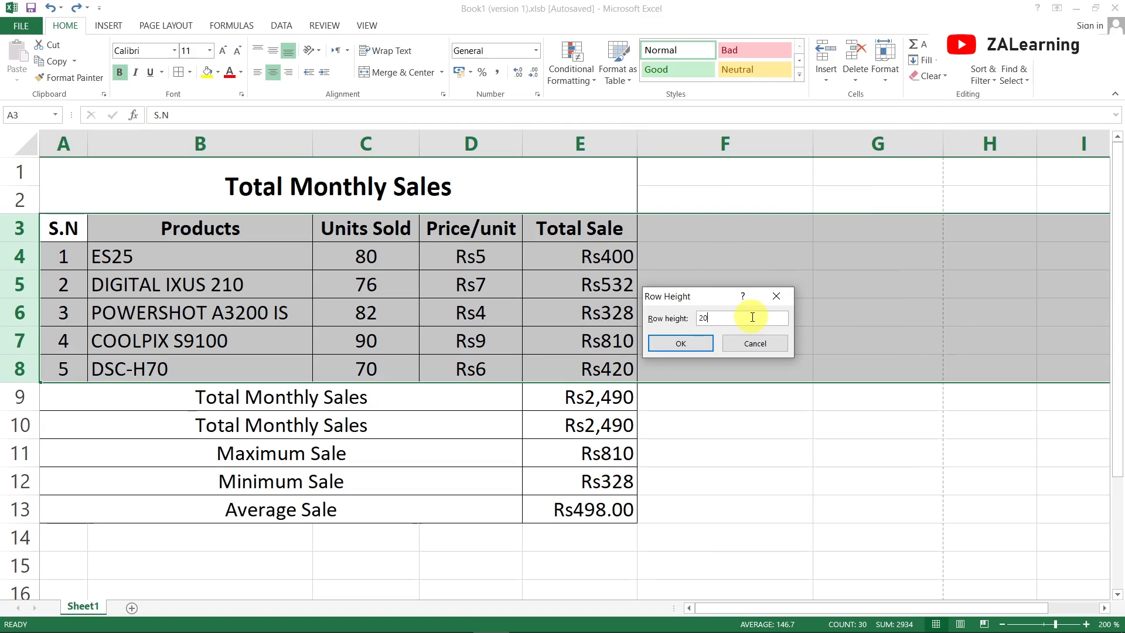
{"action": "key", "text": "Return"}
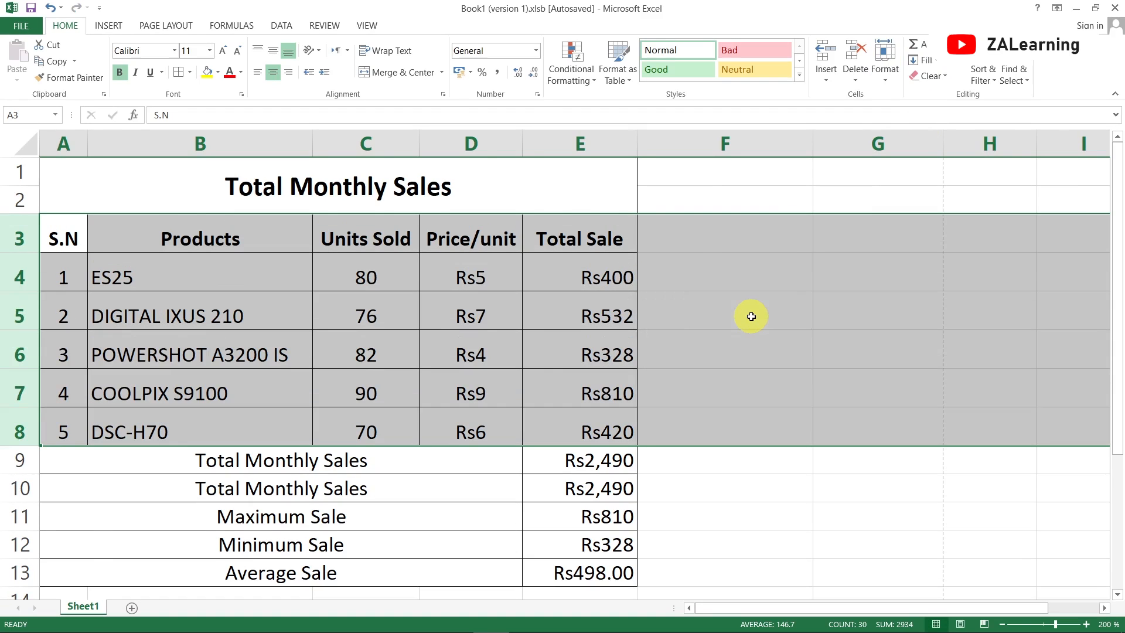
{"action": "left_click", "coordinate": [429, 302]}
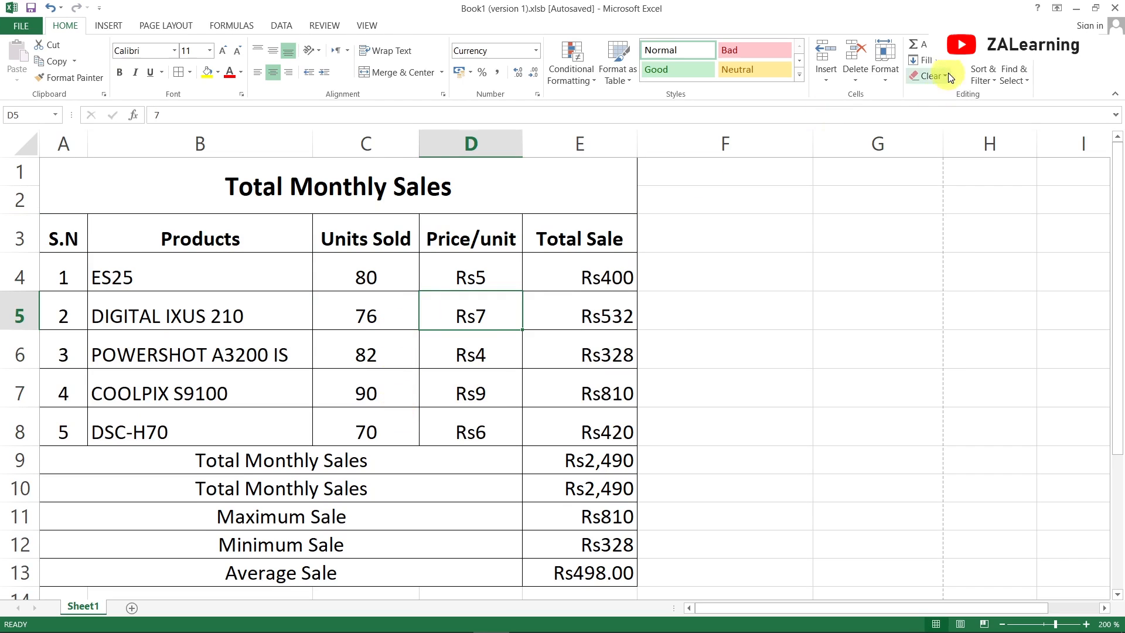
Narrow the Units Sold column very slightly by moving its border with Price/unit.
{"action": "left_click", "coordinate": [886, 60]}
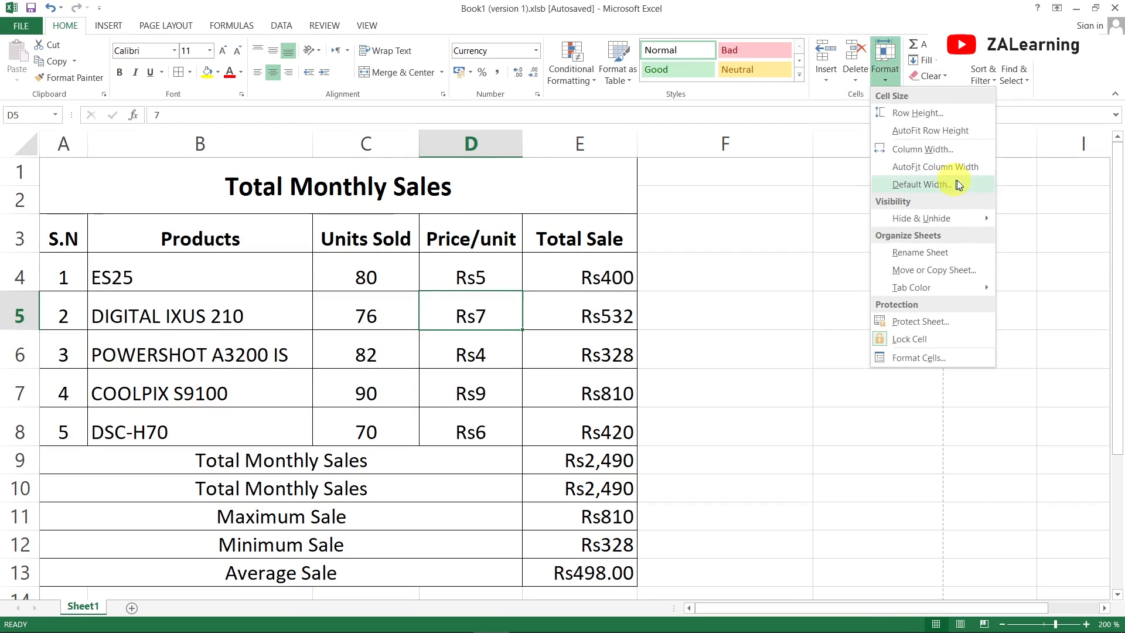
{"action": "left_click", "coordinate": [346, 300]}
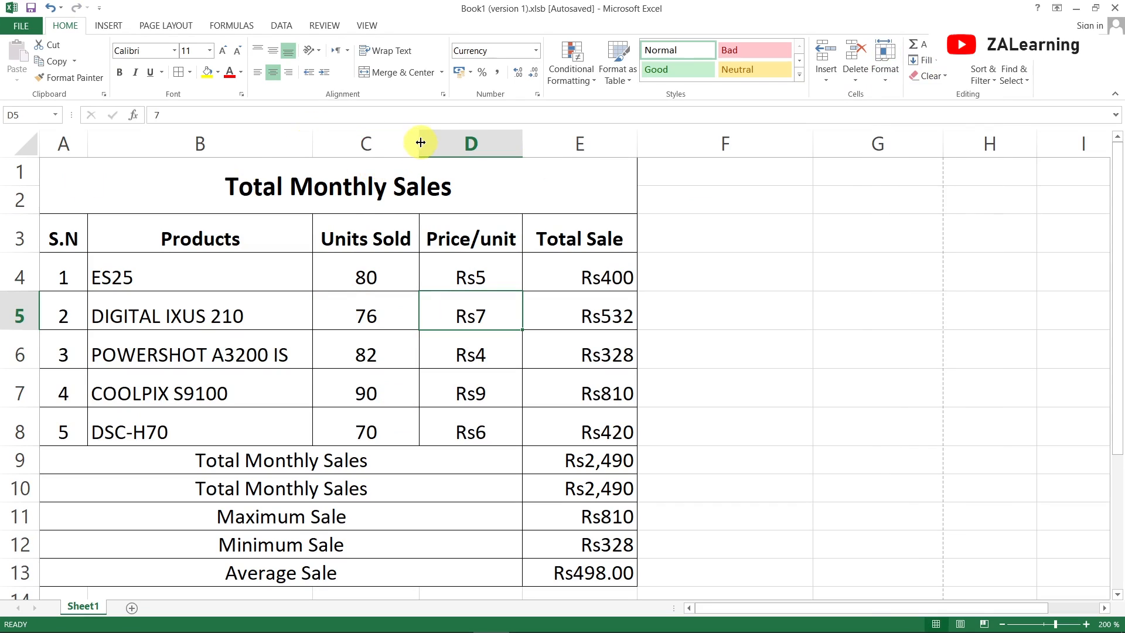
{"action": "mouse_move", "coordinate": [418, 143]}
{"action": "left_mouse_down"}
{"action": "mouse_move", "coordinate": [562, 143]}
{"action": "mouse_move", "coordinate": [419, 141]}
{"action": "left_mouse_up"}
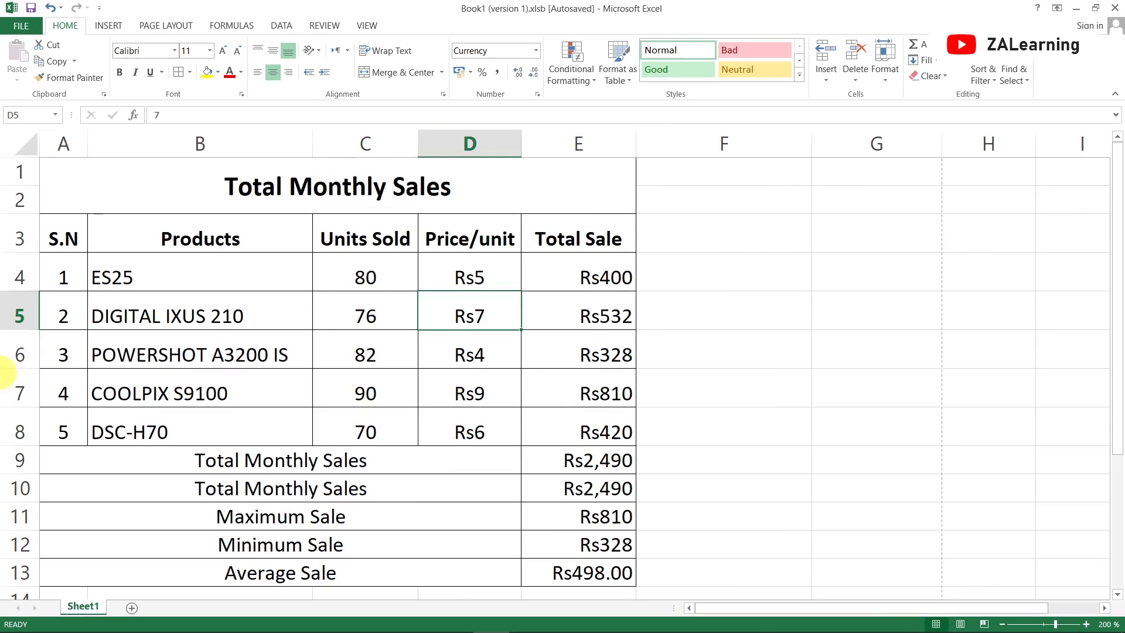
Try making row 5 much taller by moving its lower border, and undo the change.
{"action": "left_click_drag", "start_coordinate": [14, 328], "coordinate": [15, 418]}
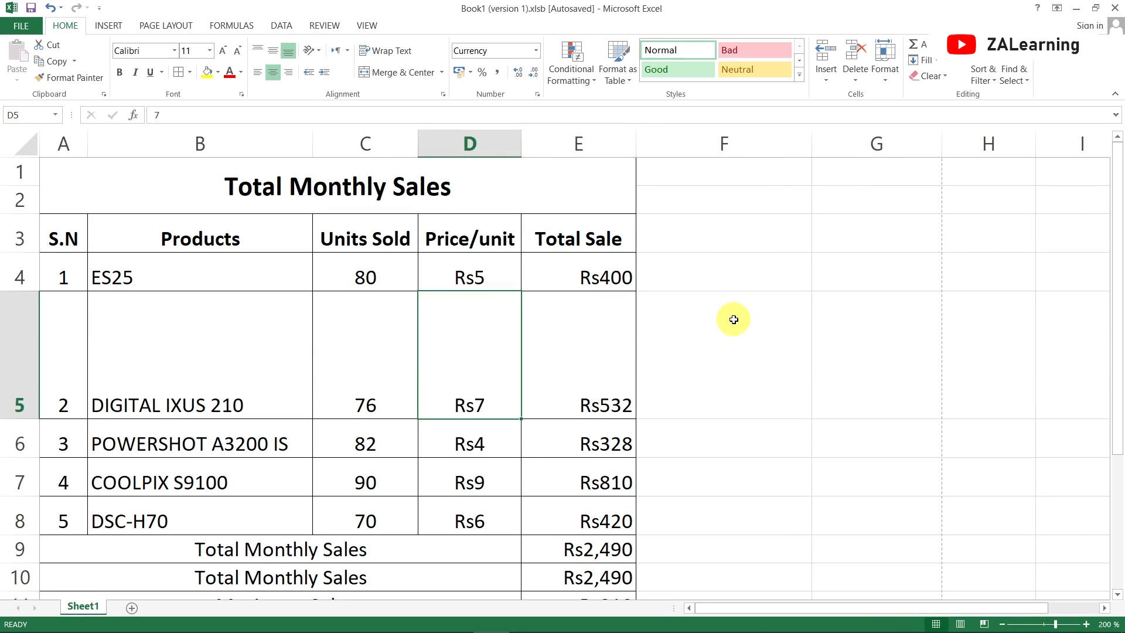
{"action": "key", "text": "ctrl+z"}
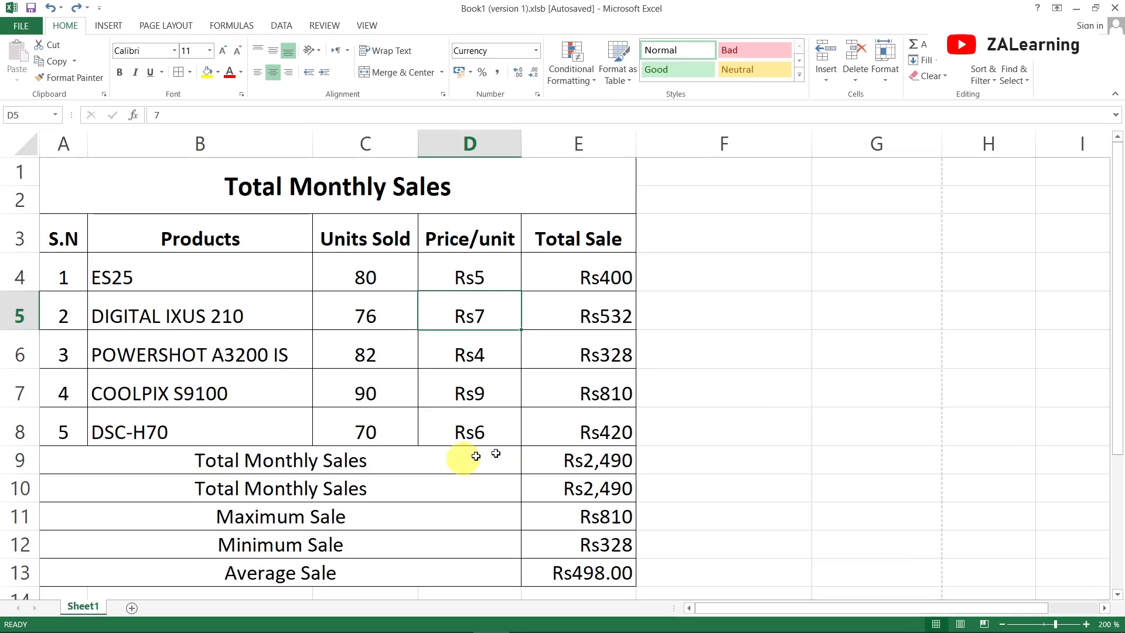
Make summary rows 9 to 13 slightly taller together by moving a shared row border, and clear the selection.
{"action": "scroll", "coordinate": [599, 436], "scroll_direction": "down", "scroll_amount": 1}
{"action": "scroll", "coordinate": [599, 436], "scroll_direction": "down", "scroll_amount": 3}
{"action": "scroll", "coordinate": [586, 361], "scroll_direction": "up", "scroll_amount": 3}
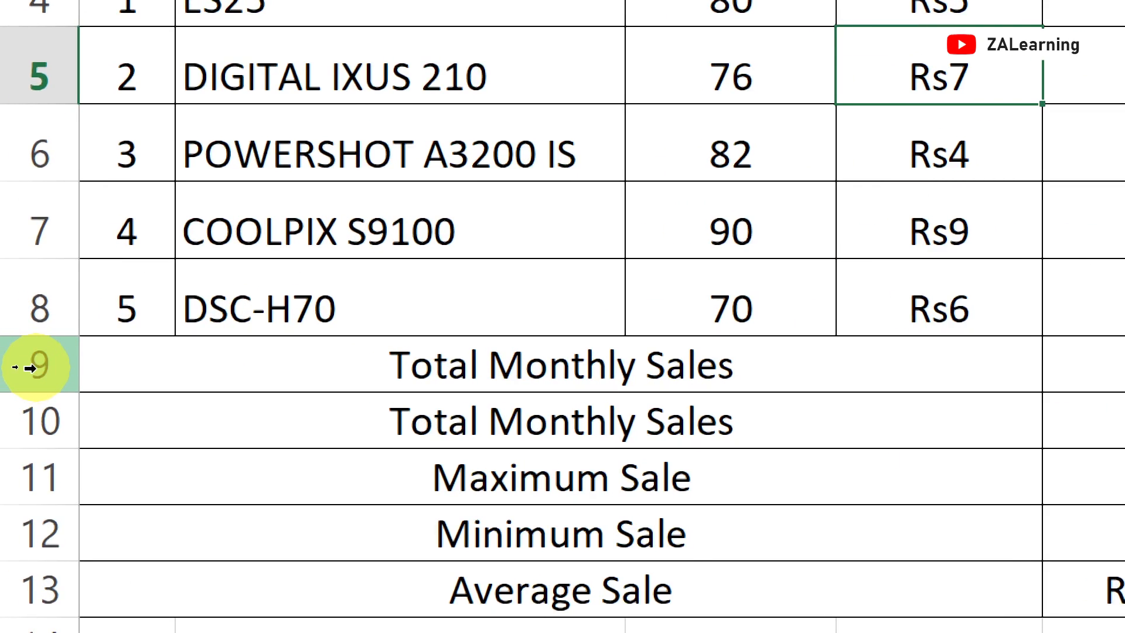
{"action": "left_click_drag", "start_coordinate": [30, 367], "coordinate": [28, 557]}
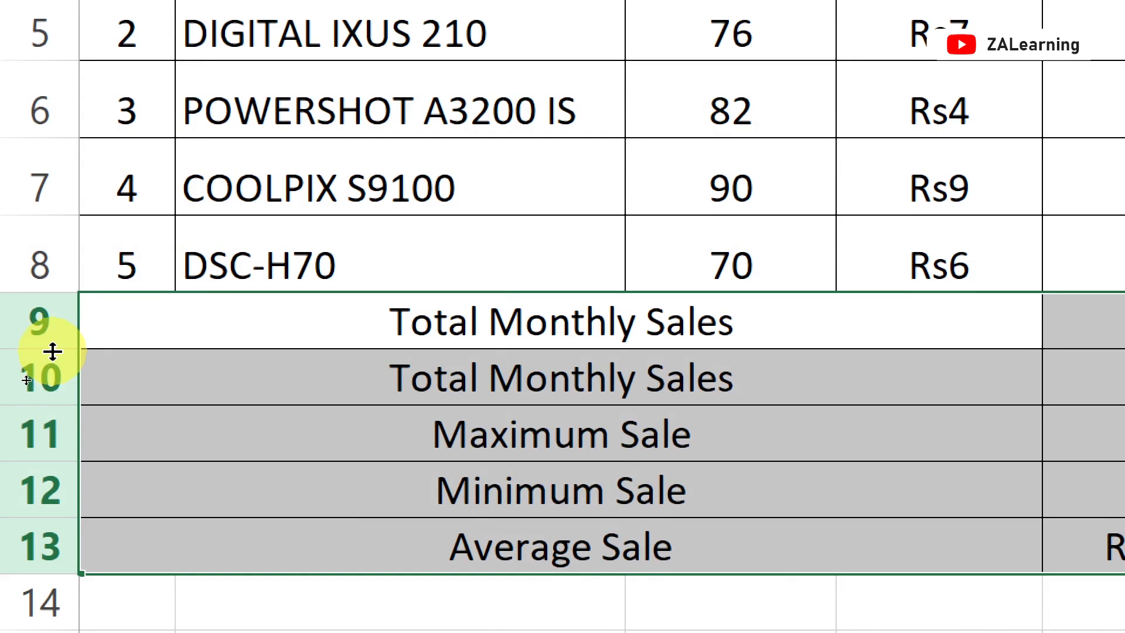
{"action": "left_click_drag", "start_coordinate": [53, 351], "coordinate": [46, 360]}
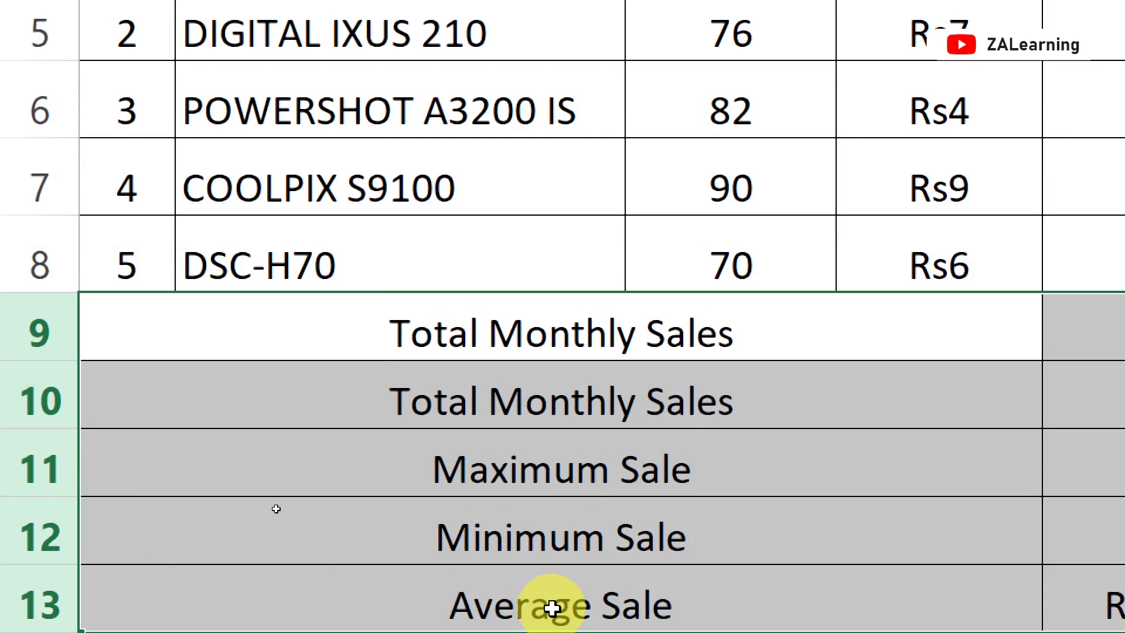
{"action": "scroll", "coordinate": [553, 592], "scroll_direction": "down", "scroll_amount": 1}
{"action": "scroll", "coordinate": [426, 270], "scroll_direction": "up", "scroll_amount": 1}
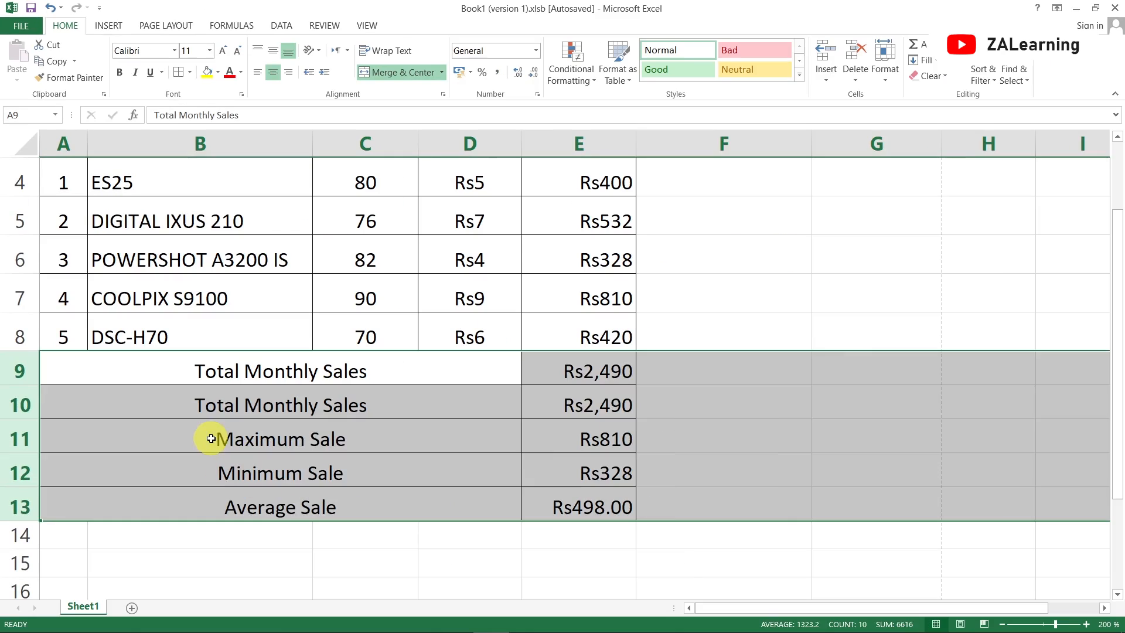
{"action": "left_click", "coordinate": [699, 442]}
{"action": "left_click", "coordinate": [972, 207]}
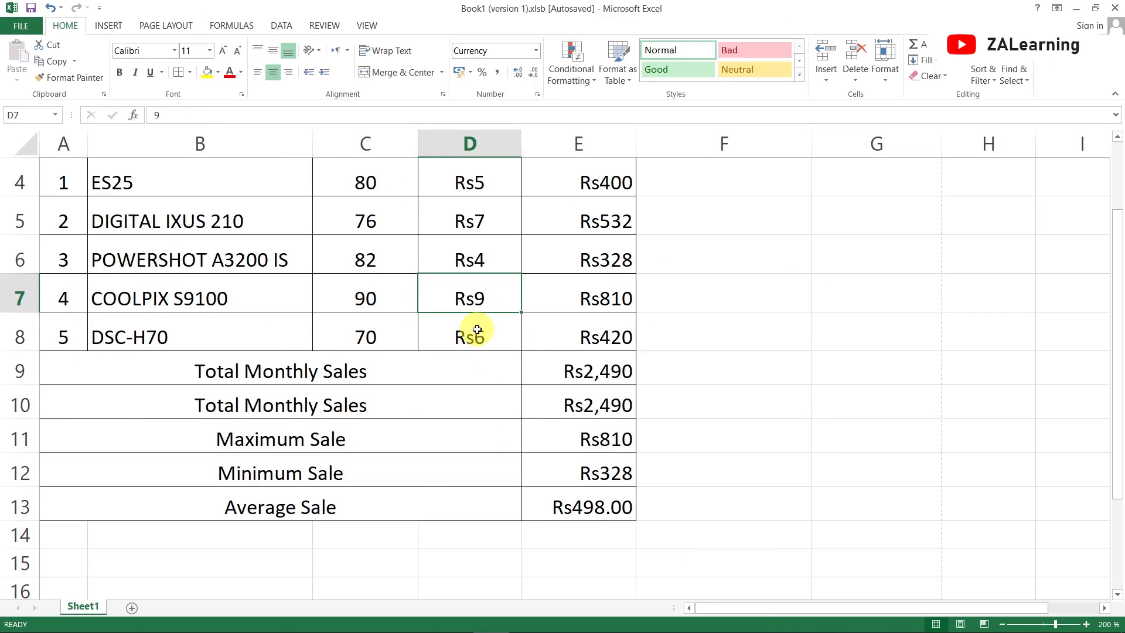
Insert a 2-D clustered column chart from the five Units Sold values in C4:C8.
{"action": "scroll", "coordinate": [476, 330], "scroll_direction": "up", "scroll_amount": 1}
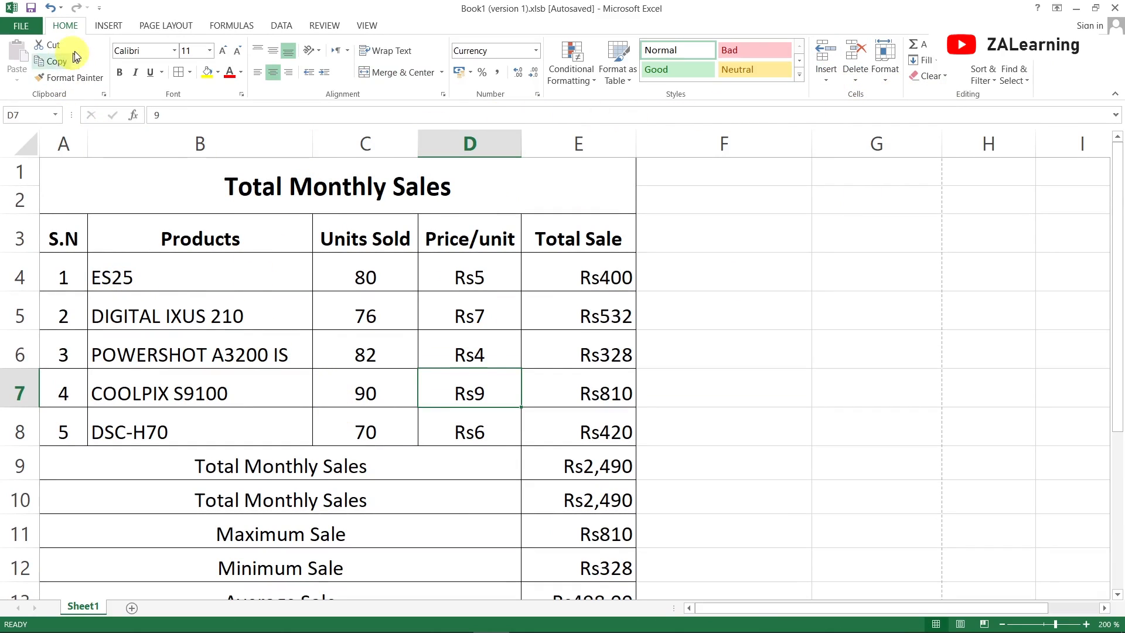
{"action": "left_click", "coordinate": [106, 32]}
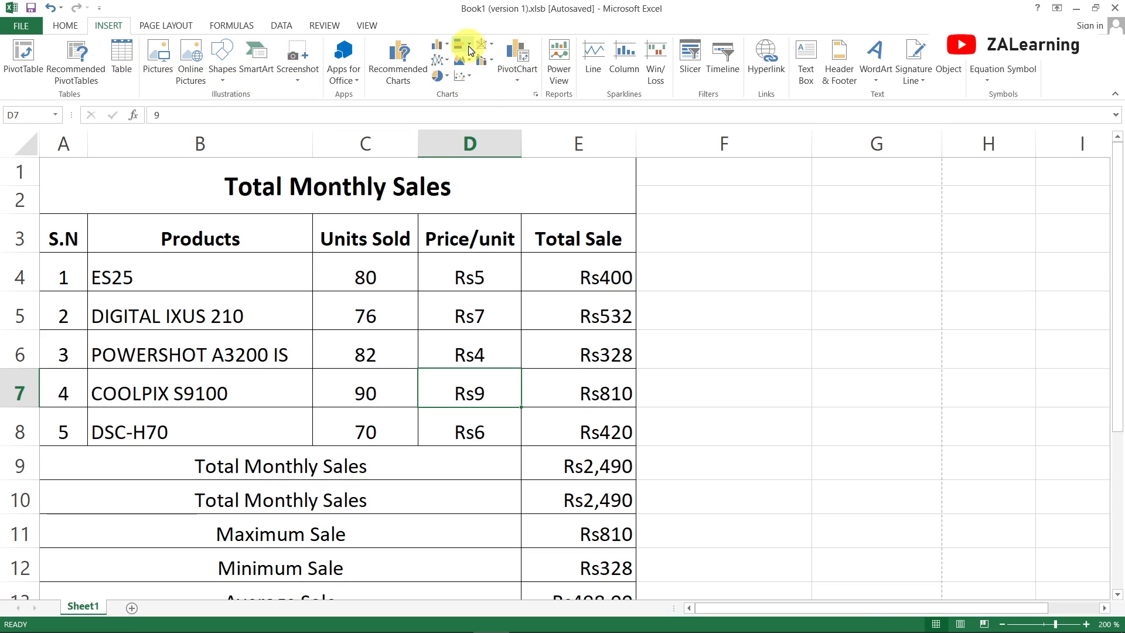
{"action": "left_click", "coordinate": [369, 269]}
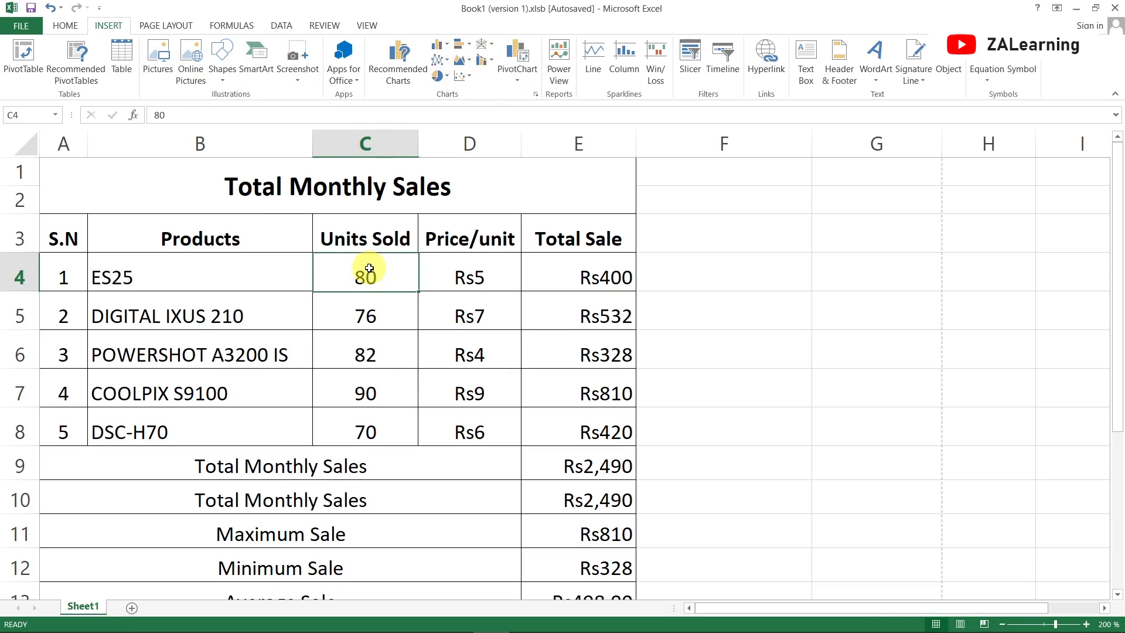
{"action": "left_click_drag", "start_coordinate": [368, 269], "coordinate": [343, 417]}
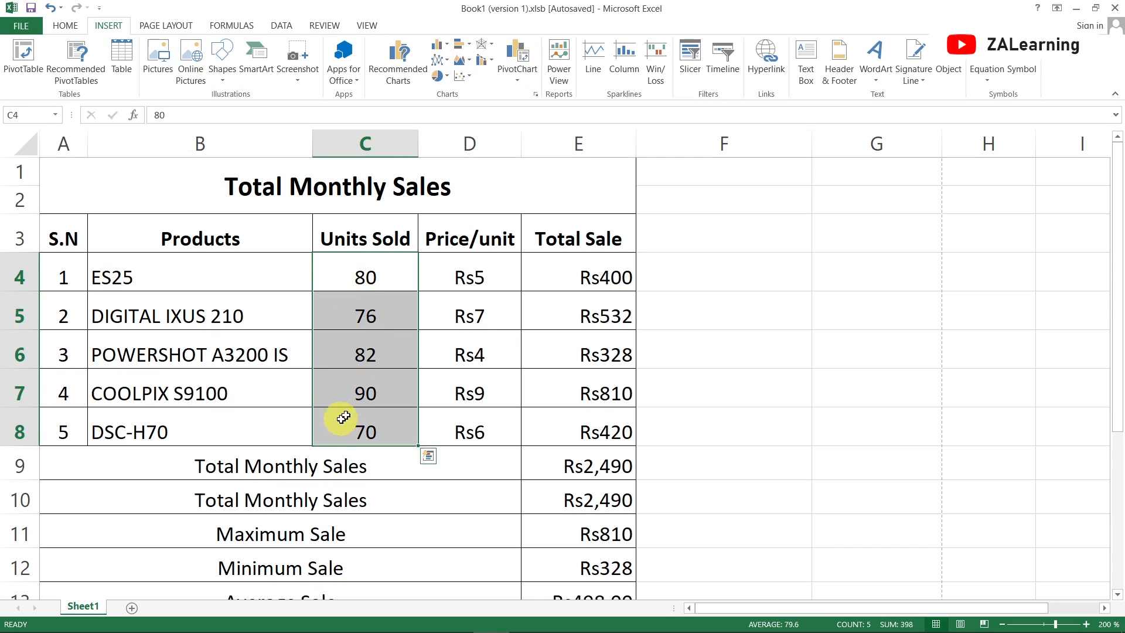
{"action": "left_click", "coordinate": [445, 49]}
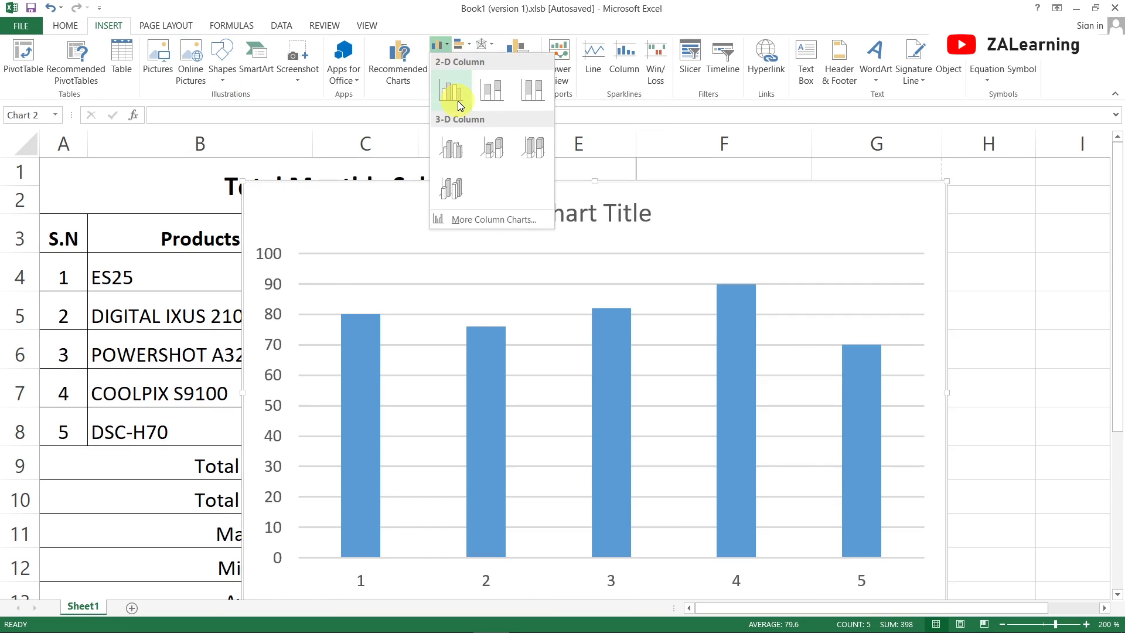
{"action": "left_click", "coordinate": [458, 102]}
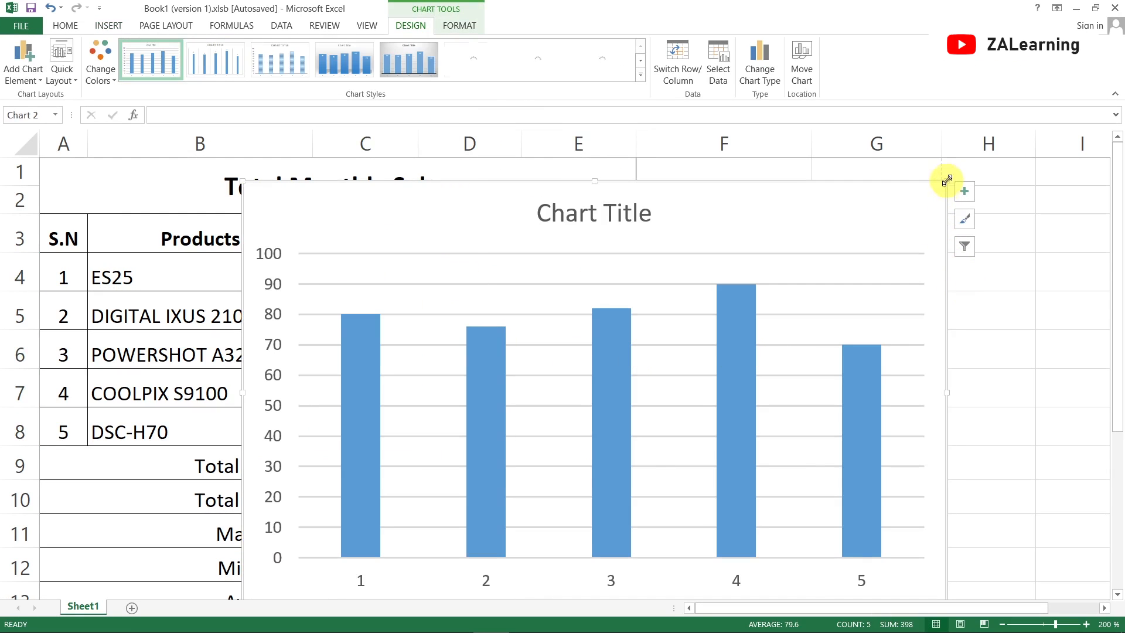
Shrink the column chart and place it beside the table over columns F and G, near the first rows.
{"action": "left_click_drag", "start_coordinate": [947, 180], "coordinate": [542, 381]}
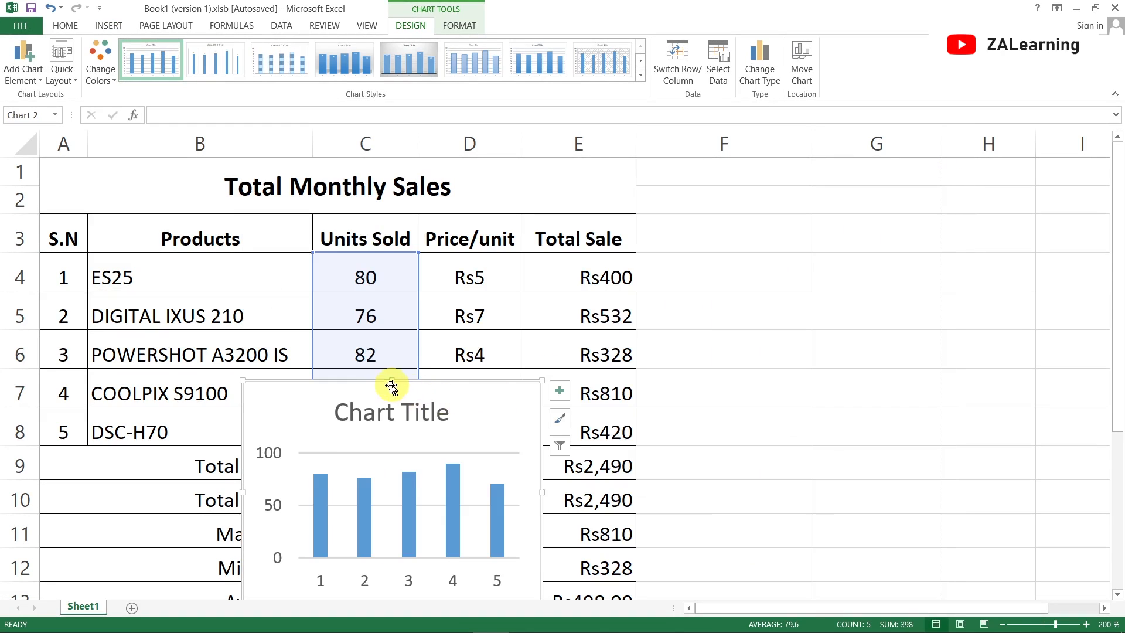
{"action": "left_click_drag", "start_coordinate": [387, 383], "coordinate": [785, 181]}
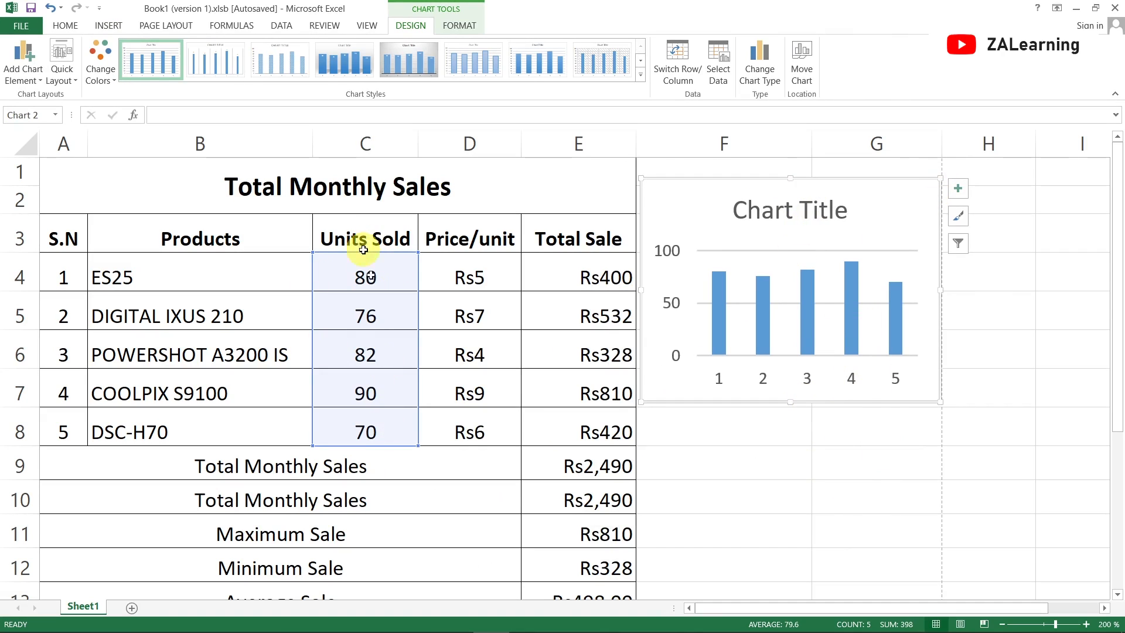
Apply the chart style with a dark gray background and blue columns to the Units Sold chart.
{"action": "left_click", "coordinate": [639, 75]}
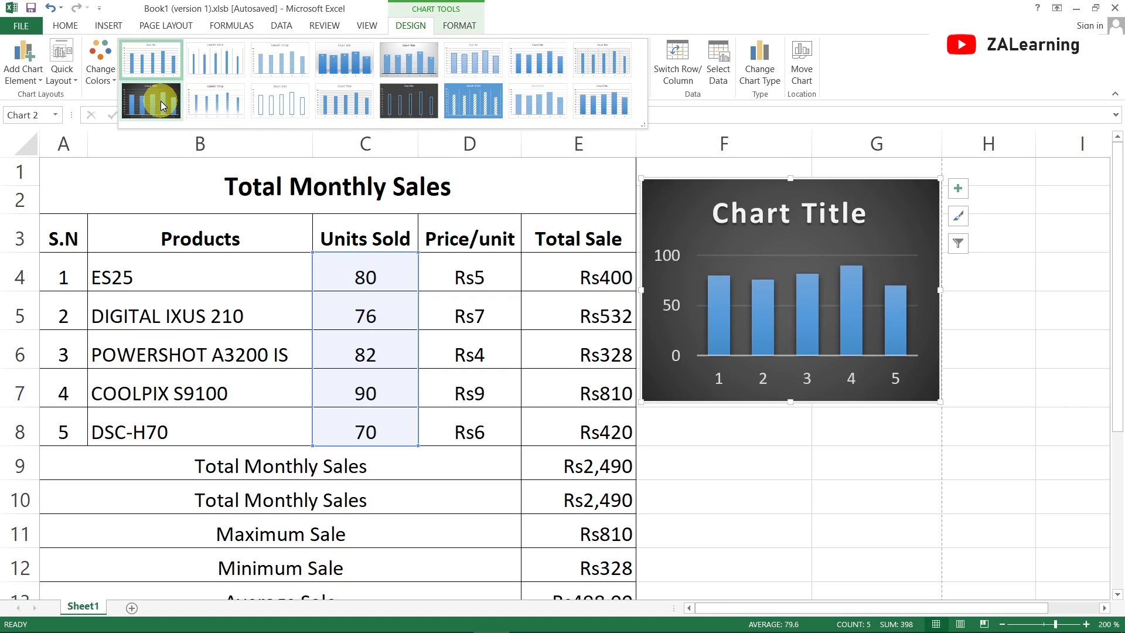
{"action": "left_click", "coordinate": [160, 101]}
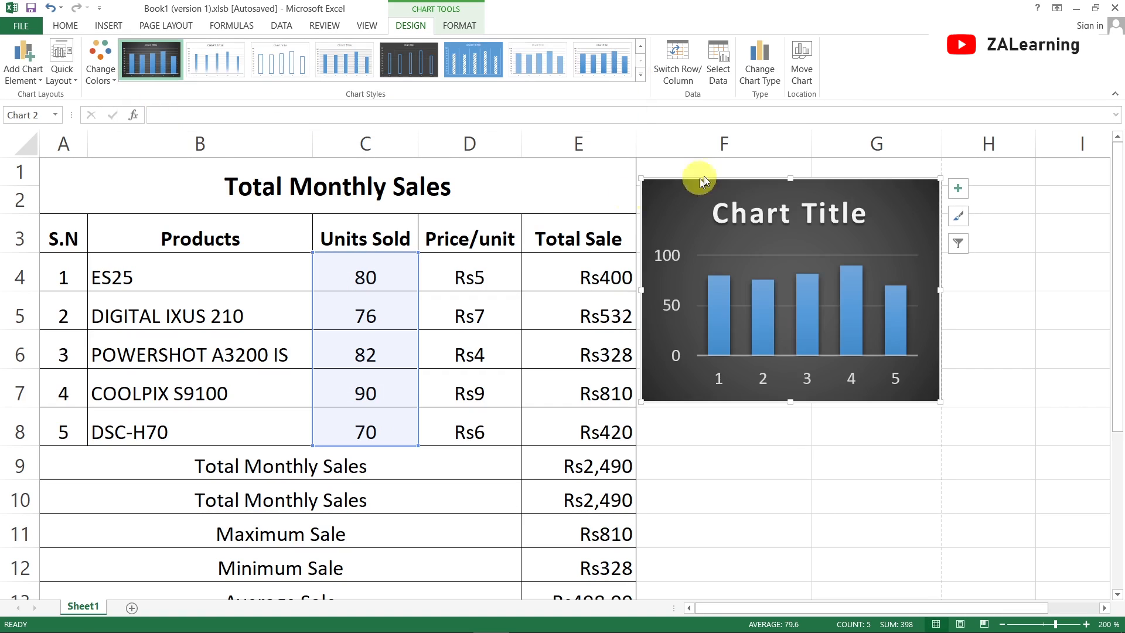
Open the sheet's header for editing and replace its center text with "Header".
{"action": "left_click", "coordinate": [111, 26]}
{"action": "left_click", "coordinate": [779, 486]}
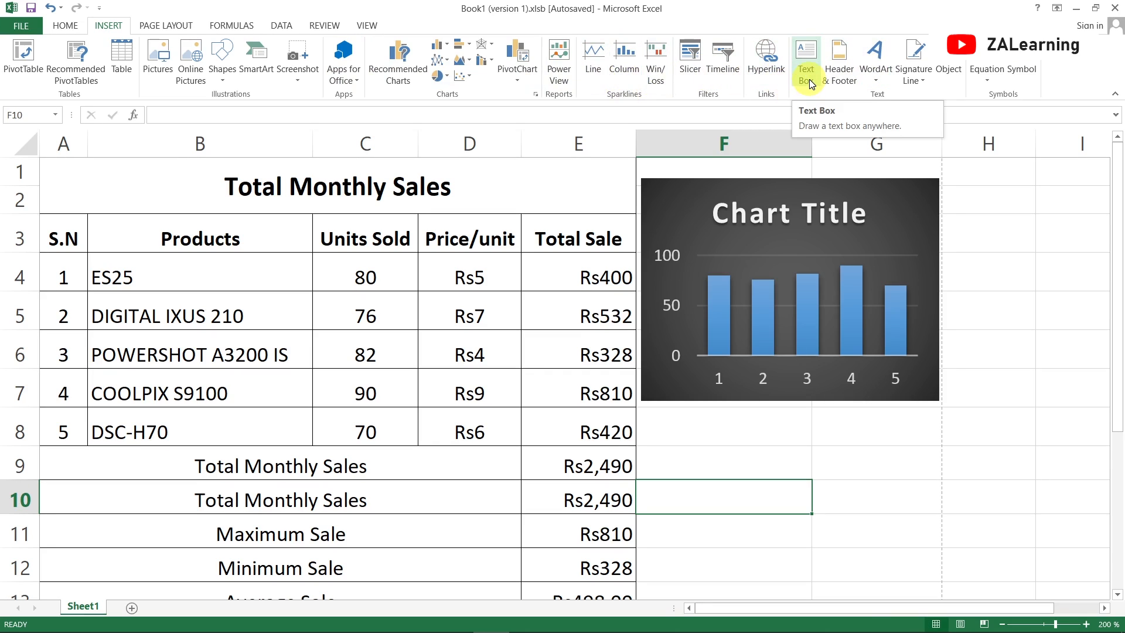
{"action": "left_click", "coordinate": [837, 54]}
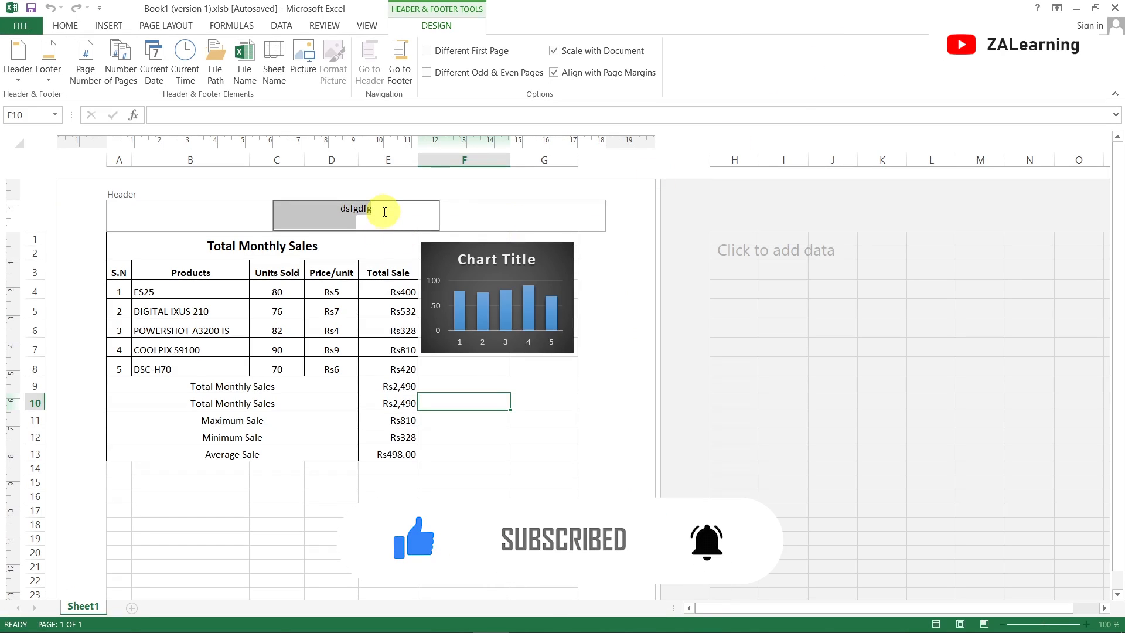
{"action": "type", "text": "Header"}
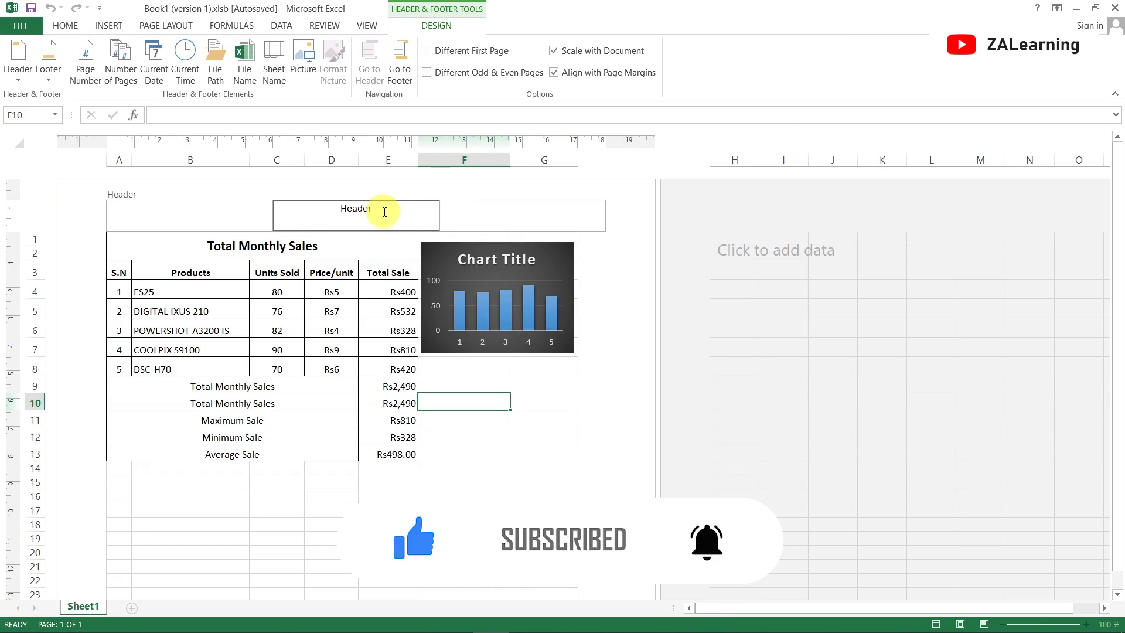
Enter "Footer" as the page's center footer text and return to the worksheet cells at C19.
{"action": "left_click", "coordinate": [400, 71]}
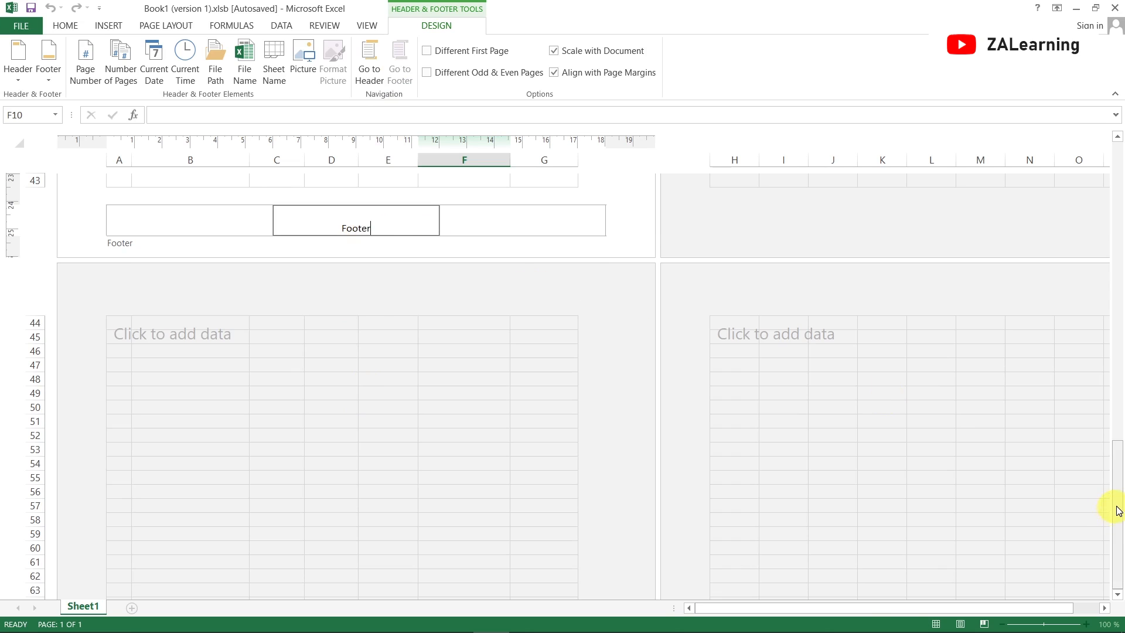
{"action": "left_click_drag", "start_coordinate": [1119, 510], "coordinate": [1107, 287]}
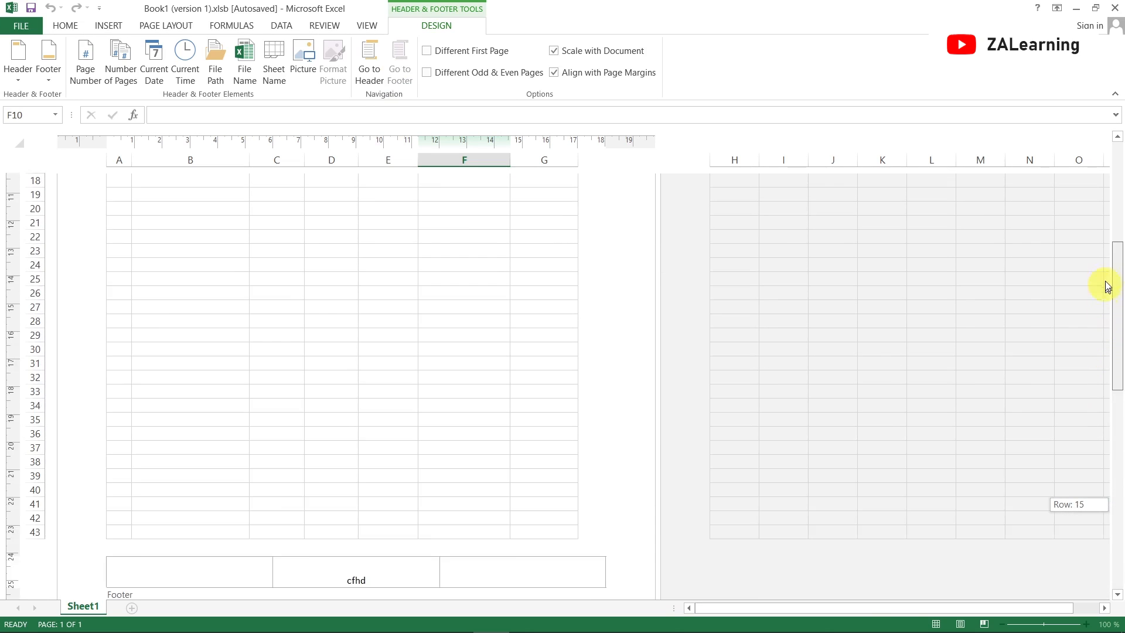
{"action": "key", "text": "Escape"}
{"action": "left_click", "coordinate": [276, 413]}
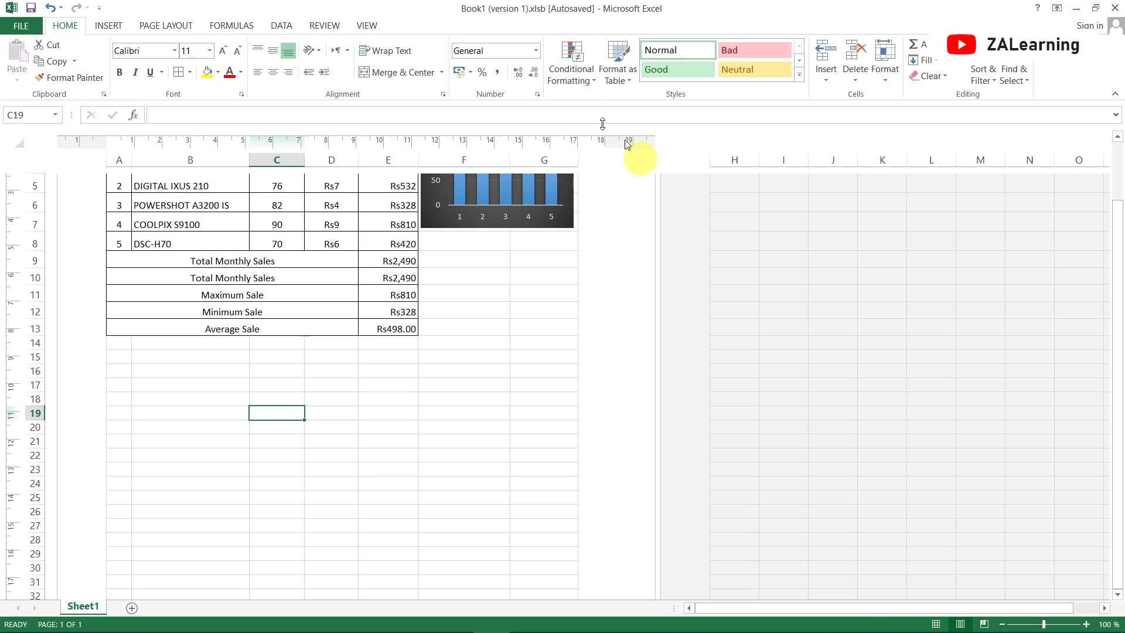
Examine the whole page layout, from the header, table and chart down to the page footer.
{"action": "scroll", "coordinate": [411, 405], "scroll_direction": "up", "scroll_amount": 3}
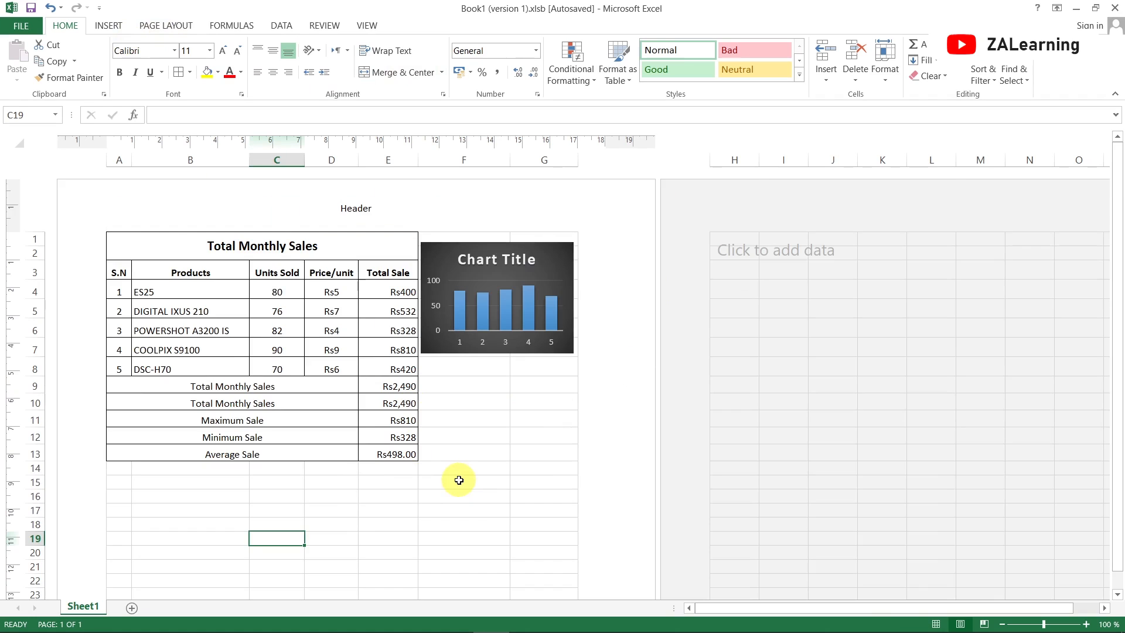
{"action": "scroll", "coordinate": [459, 480], "scroll_direction": "down", "scroll_amount": 10}
{"action": "scroll", "coordinate": [458, 480], "scroll_direction": "up", "scroll_amount": 4}
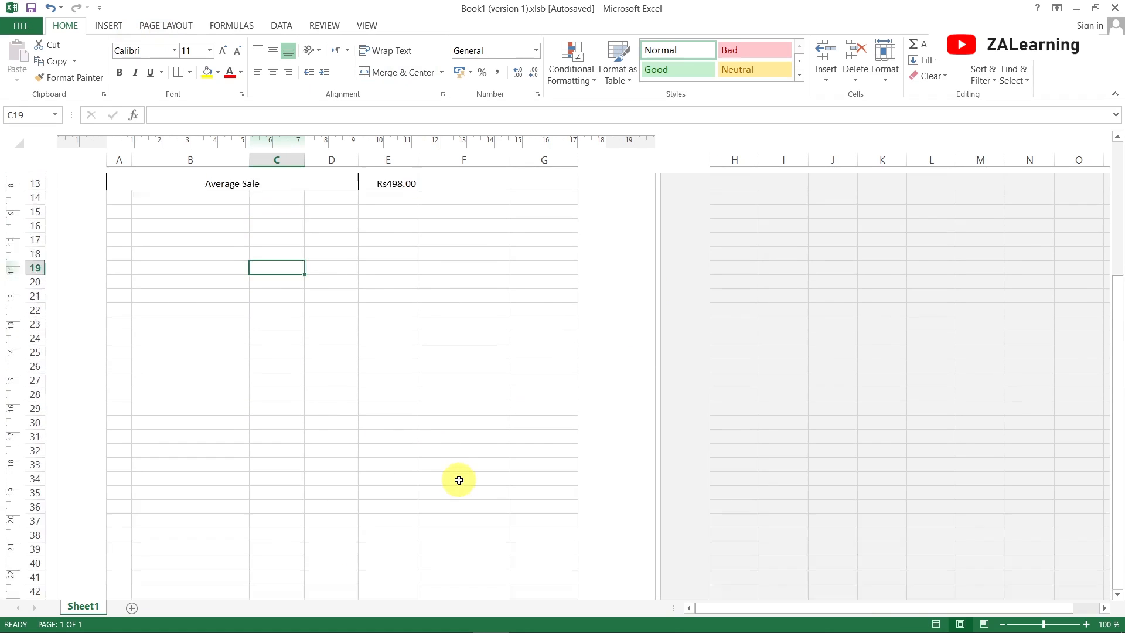
{"action": "scroll", "coordinate": [459, 480], "scroll_direction": "up", "scroll_amount": 3}
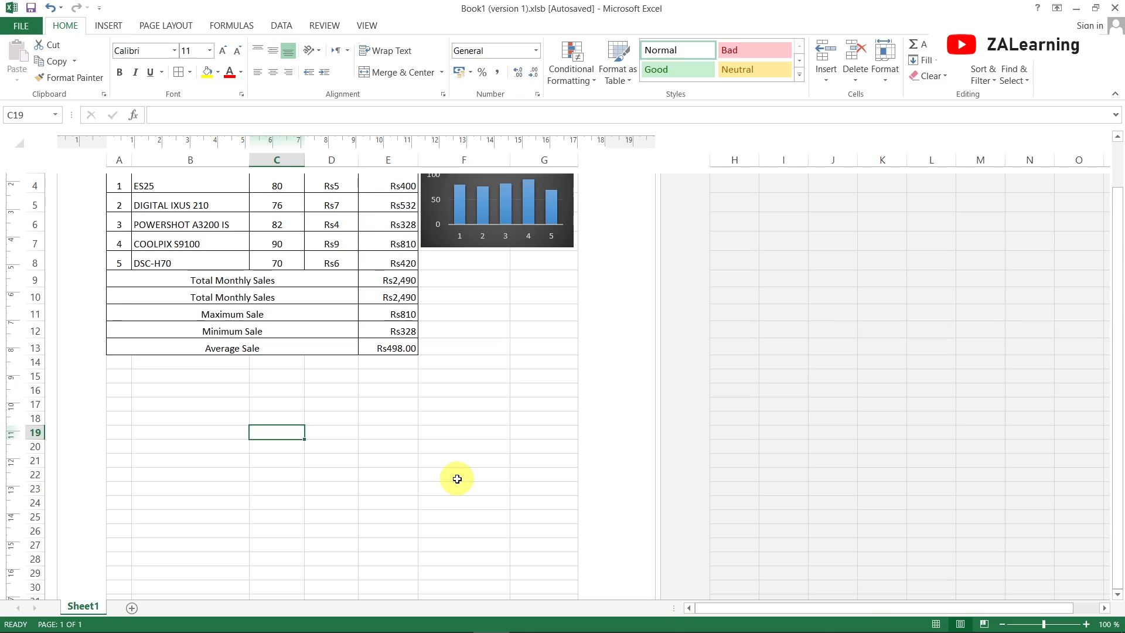
{"action": "scroll", "coordinate": [457, 479], "scroll_direction": "up", "scroll_amount": 3}
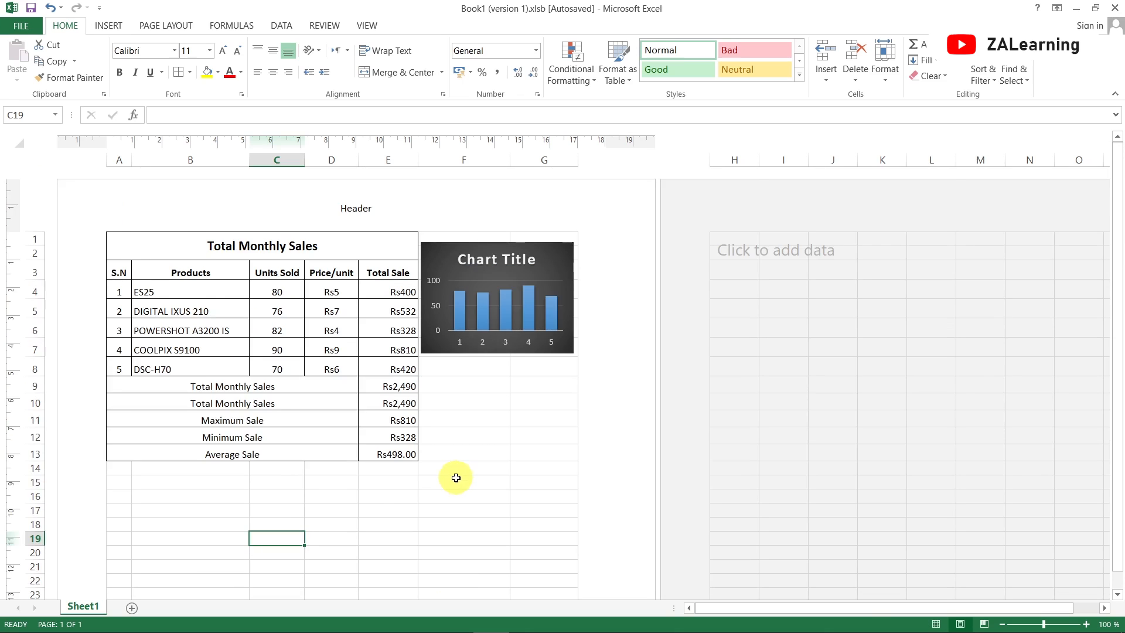
{"action": "scroll", "coordinate": [456, 478], "scroll_direction": "down", "scroll_amount": 7}
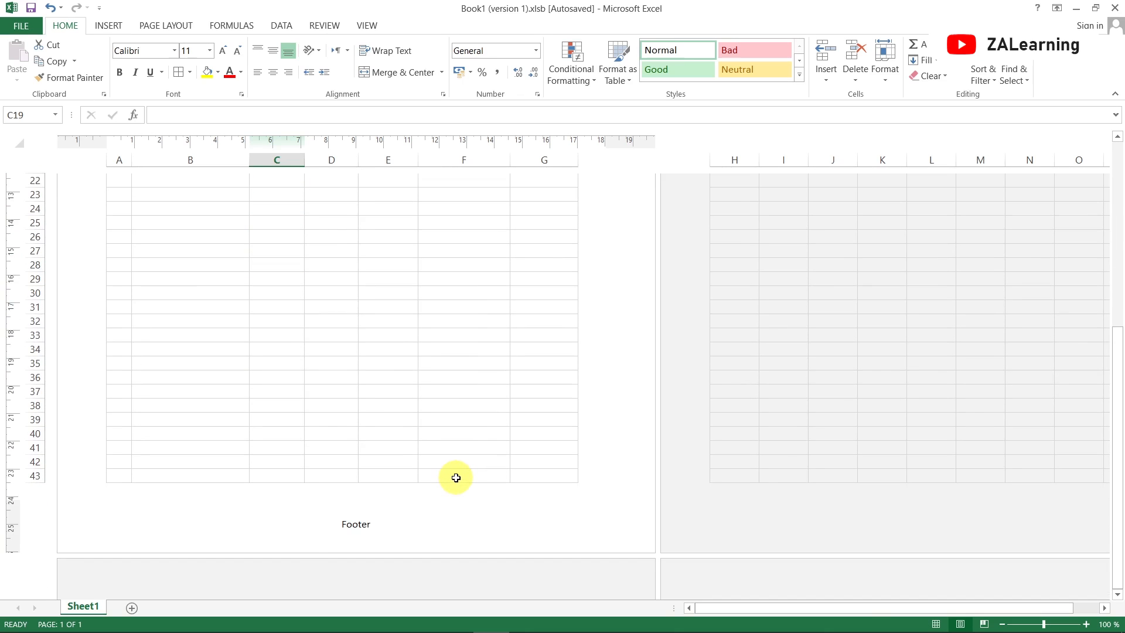
{"action": "scroll", "coordinate": [399, 480], "scroll_direction": "up", "scroll_amount": 7}
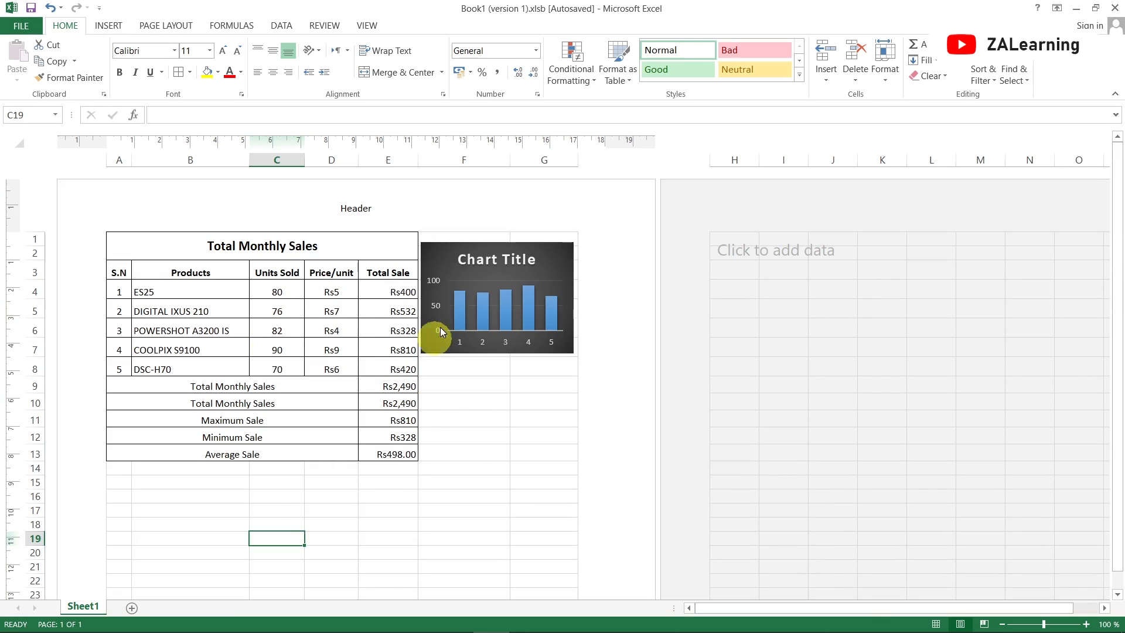
{"action": "scroll", "coordinate": [819, 313], "scroll_direction": "down", "scroll_amount": 7}
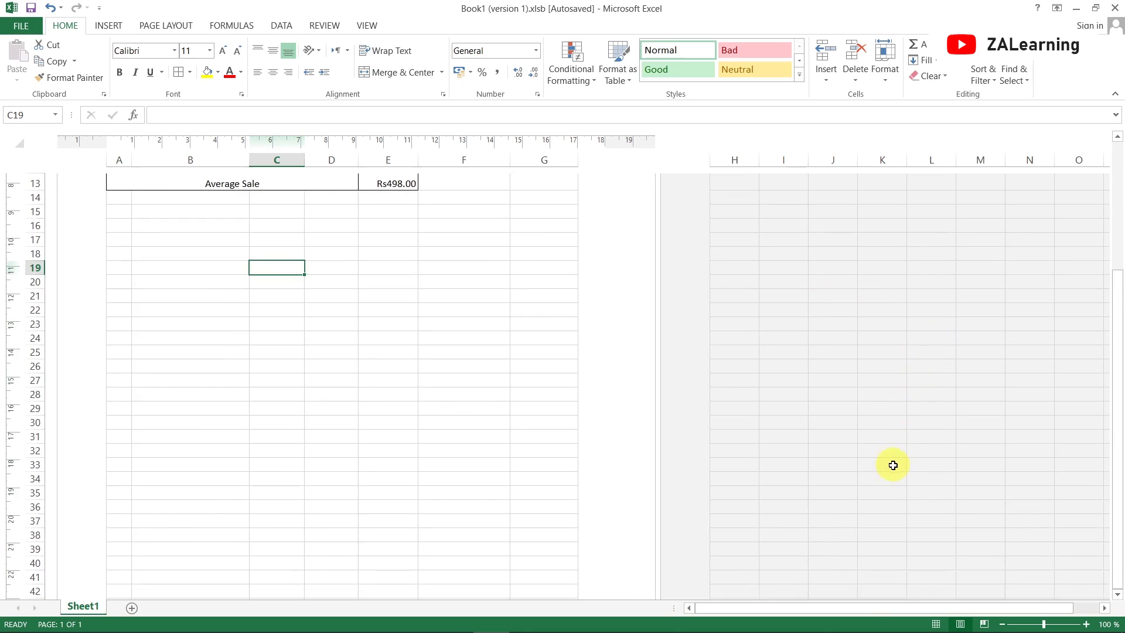
{"action": "scroll", "coordinate": [877, 470], "scroll_direction": "down", "scroll_amount": 3}
{"action": "scroll", "coordinate": [402, 340], "scroll_direction": "up", "scroll_amount": 5}
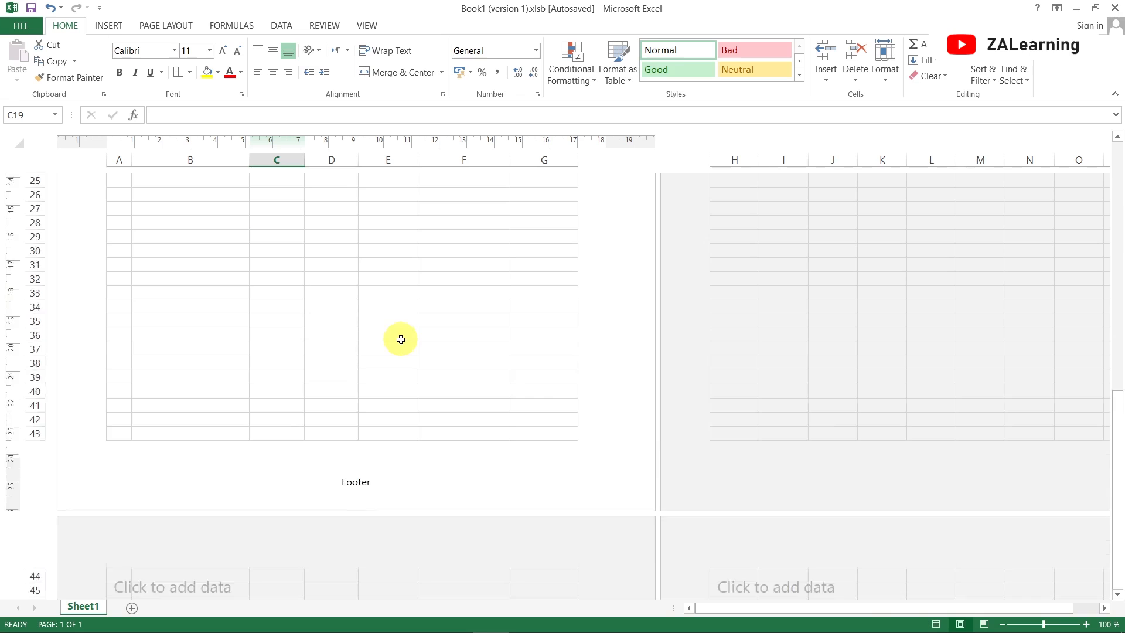
{"action": "scroll", "coordinate": [401, 336], "scroll_direction": "up", "scroll_amount": 5}
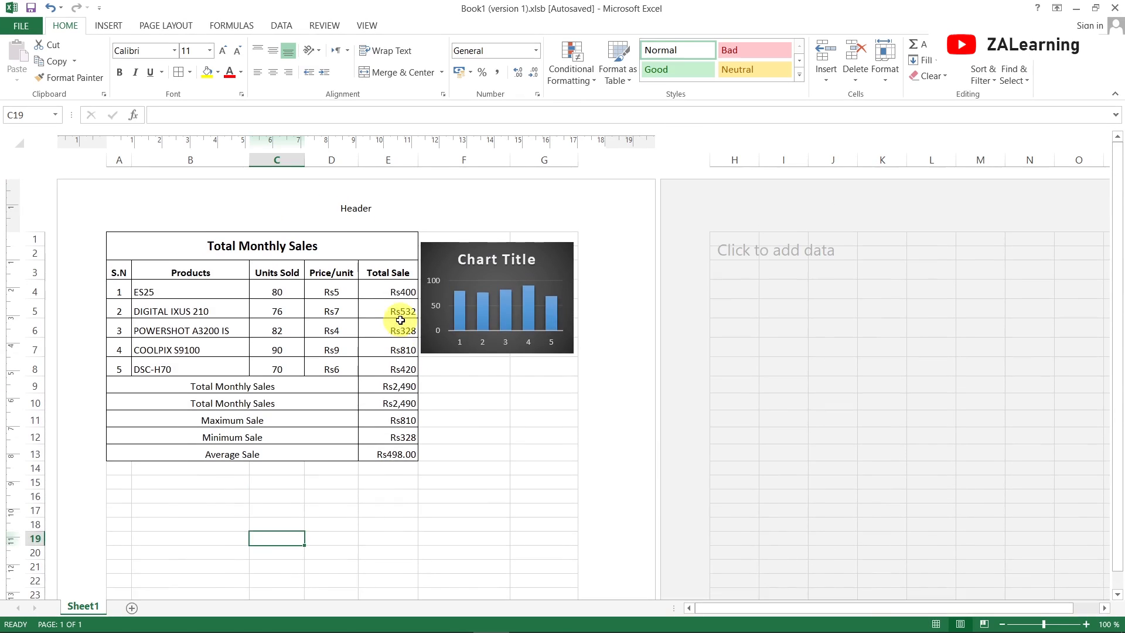
Open the page header for editing, look over the header and footer design options, and return to the worksheet cells.
{"action": "left_click", "coordinate": [347, 212]}
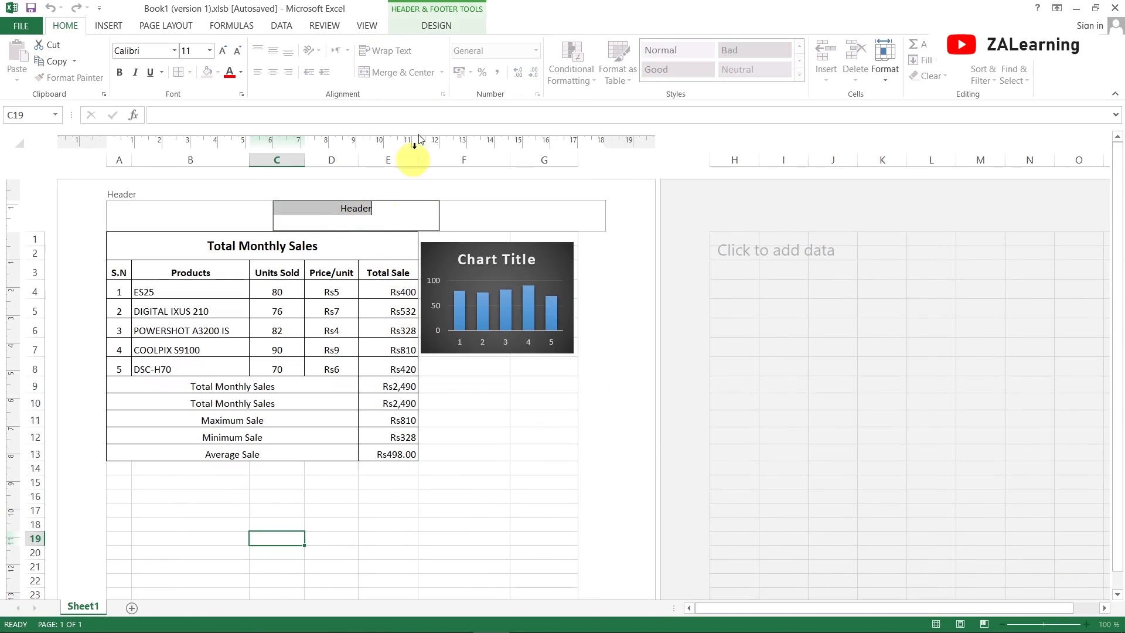
{"action": "left_click", "coordinate": [436, 25]}
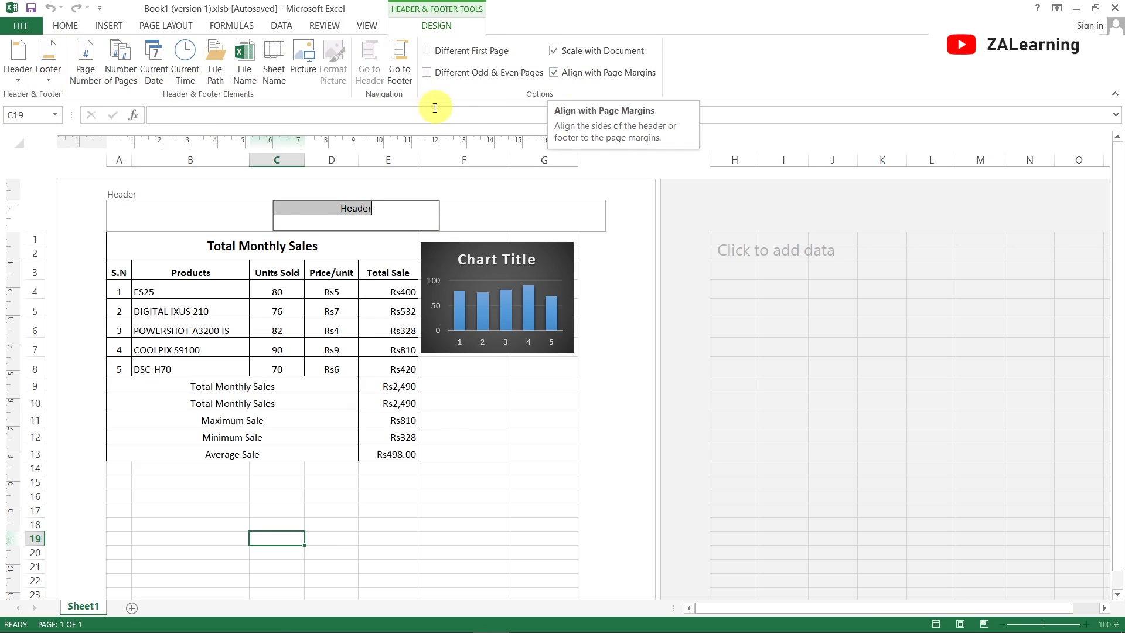
{"action": "left_click", "coordinate": [336, 431]}
{"action": "left_click", "coordinate": [112, 28]}
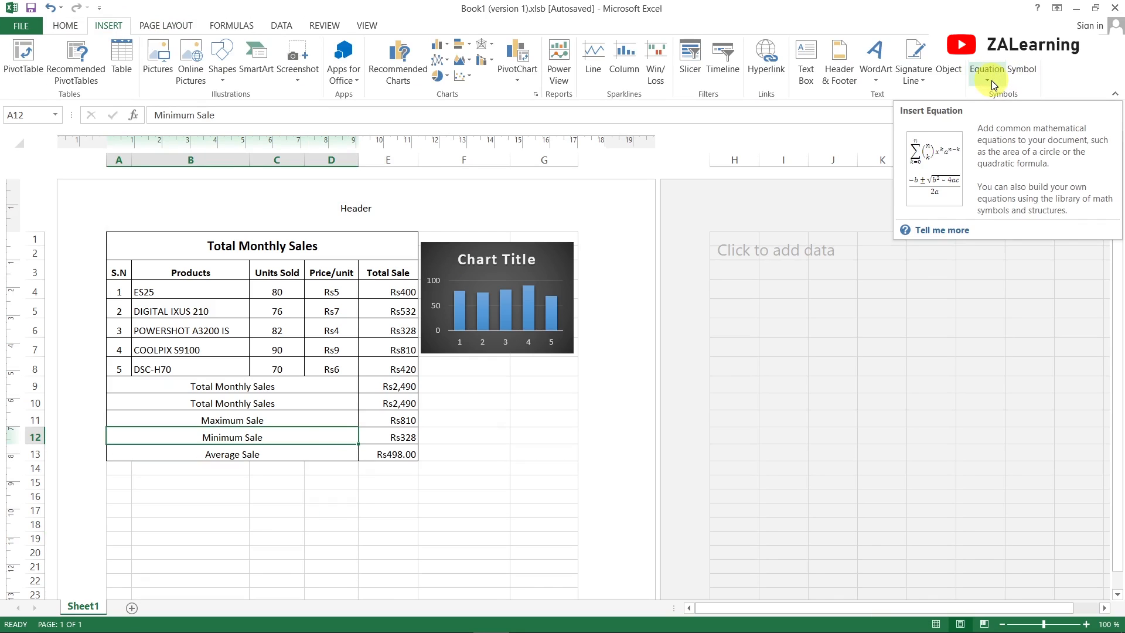
{"action": "left_click", "coordinate": [871, 76]}
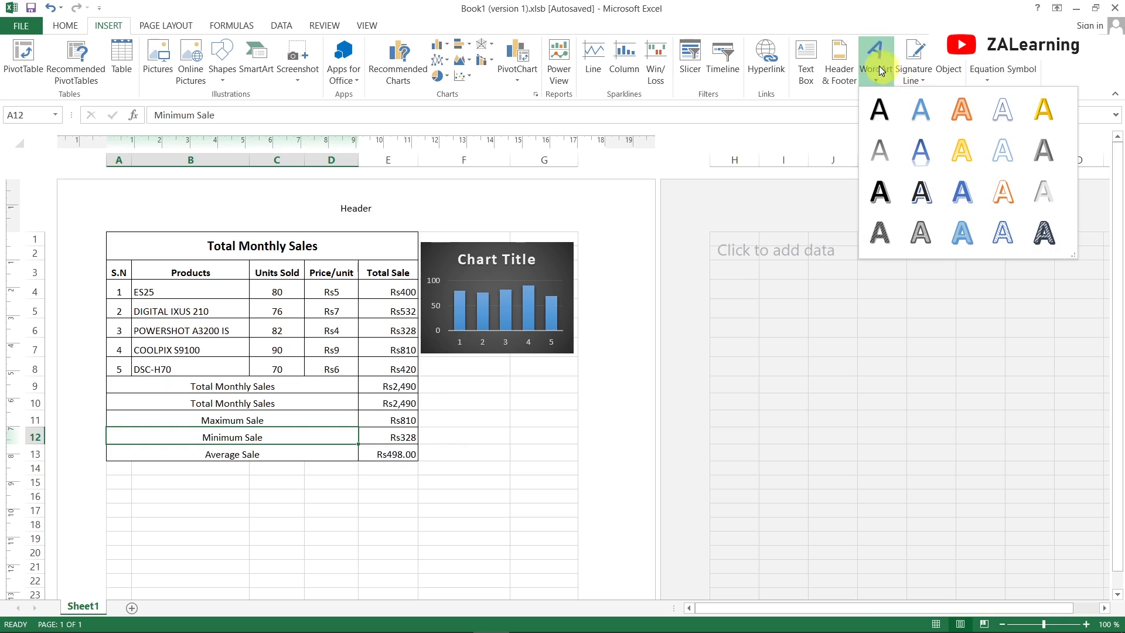
{"action": "left_click", "coordinate": [888, 79]}
{"action": "left_click", "coordinate": [149, 25]}
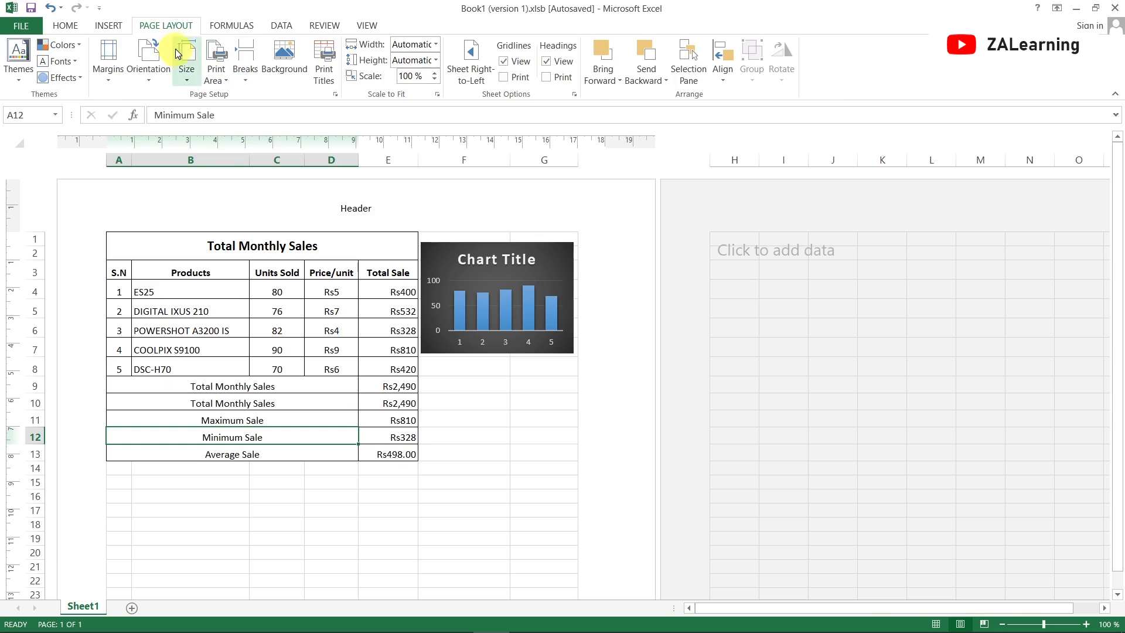
{"action": "left_click", "coordinate": [281, 25]}
Run a spelling check on the entire Total Monthly Sales table.
{"action": "left_click", "coordinate": [323, 26]}
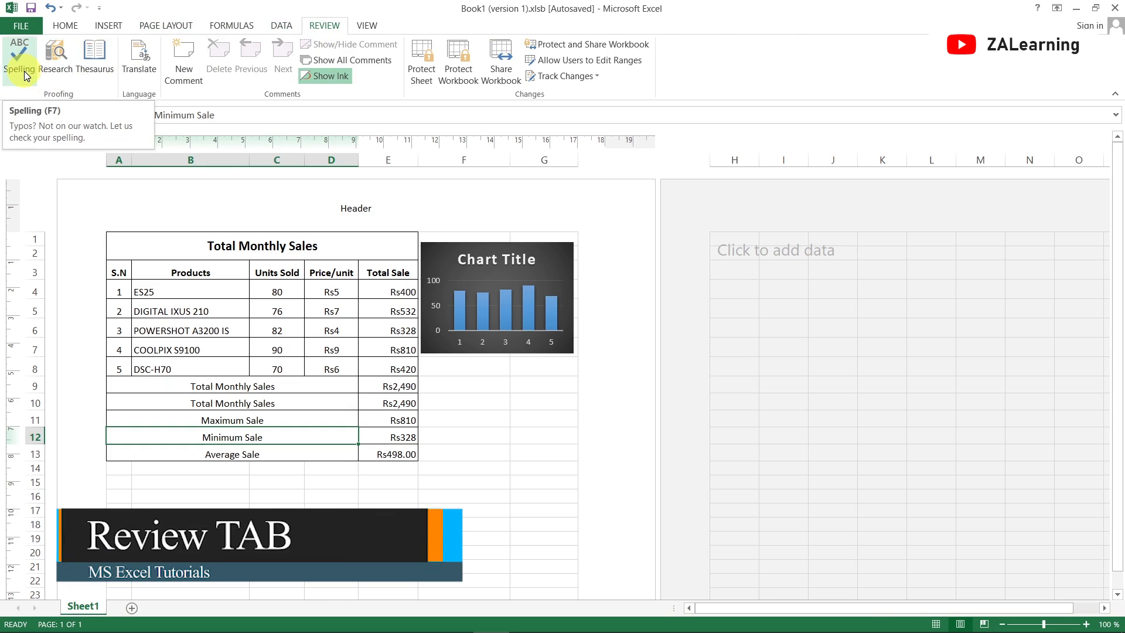
{"action": "left_click", "coordinate": [196, 329]}
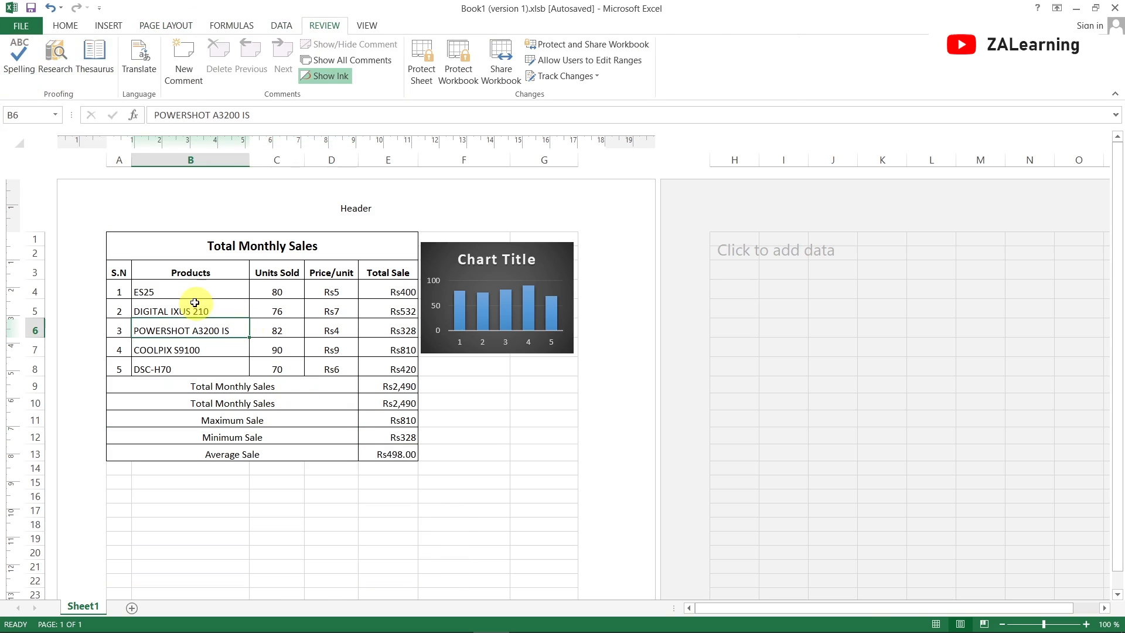
{"action": "key", "text": "ctrl+a"}
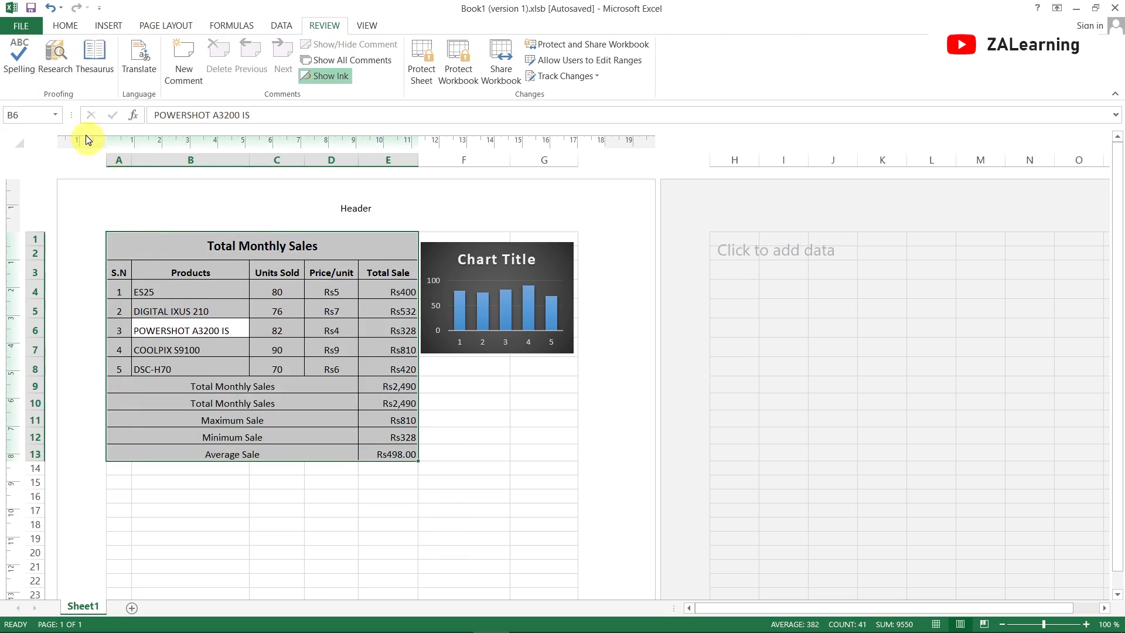
{"action": "left_click", "coordinate": [31, 66]}
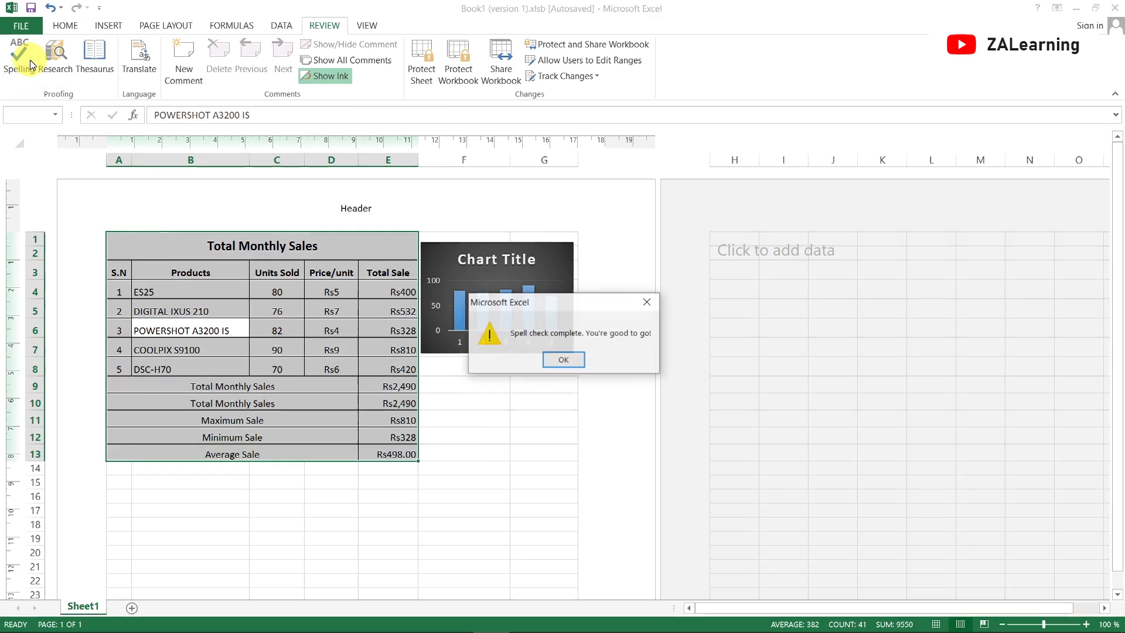
{"action": "left_click", "coordinate": [564, 360]}
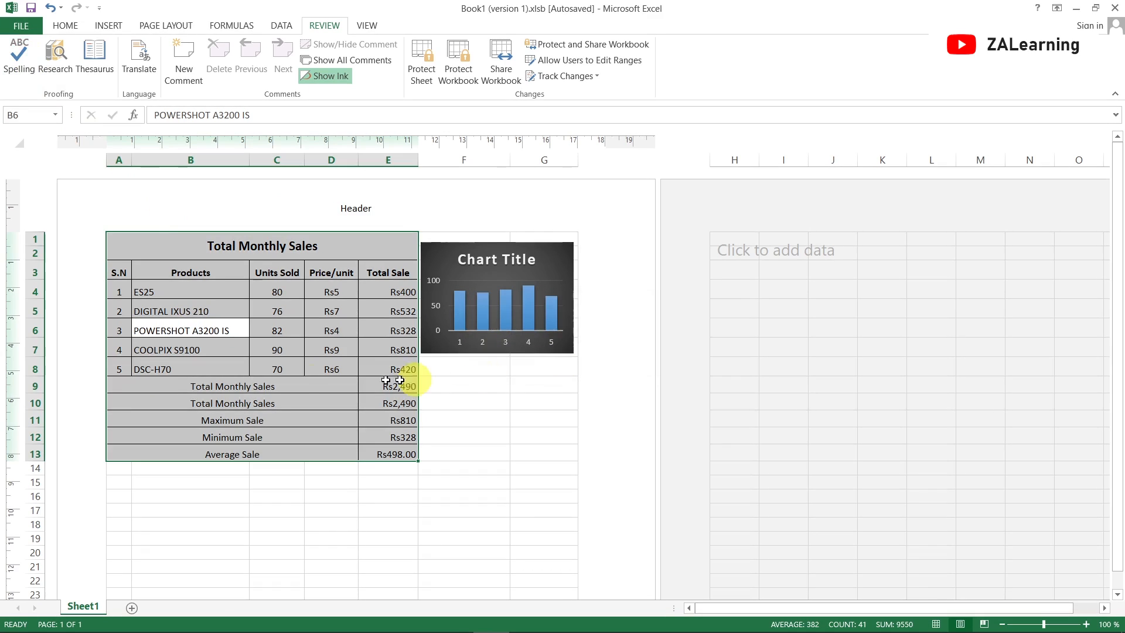
Look up thesaurus synonyms for the word "Total" in the Total Monthly Sales label in row 9, and leave cell editing.
{"action": "left_click", "coordinate": [159, 384]}
{"action": "left_click", "coordinate": [176, 334]}
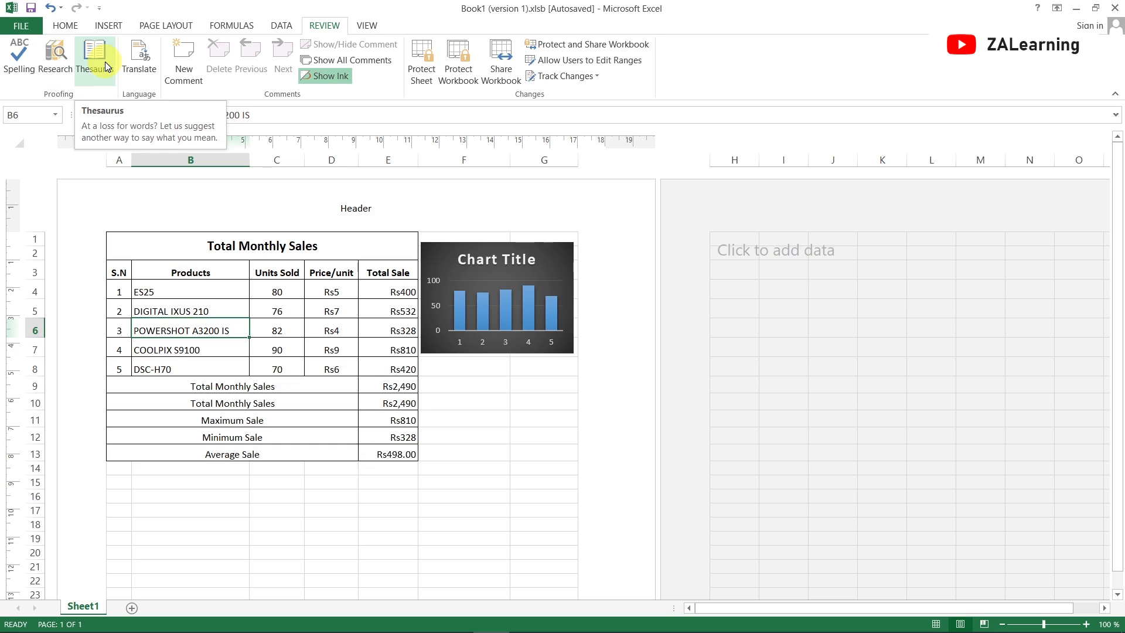
{"action": "left_click", "coordinate": [214, 409]}
{"action": "double_click", "coordinate": [210, 386]}
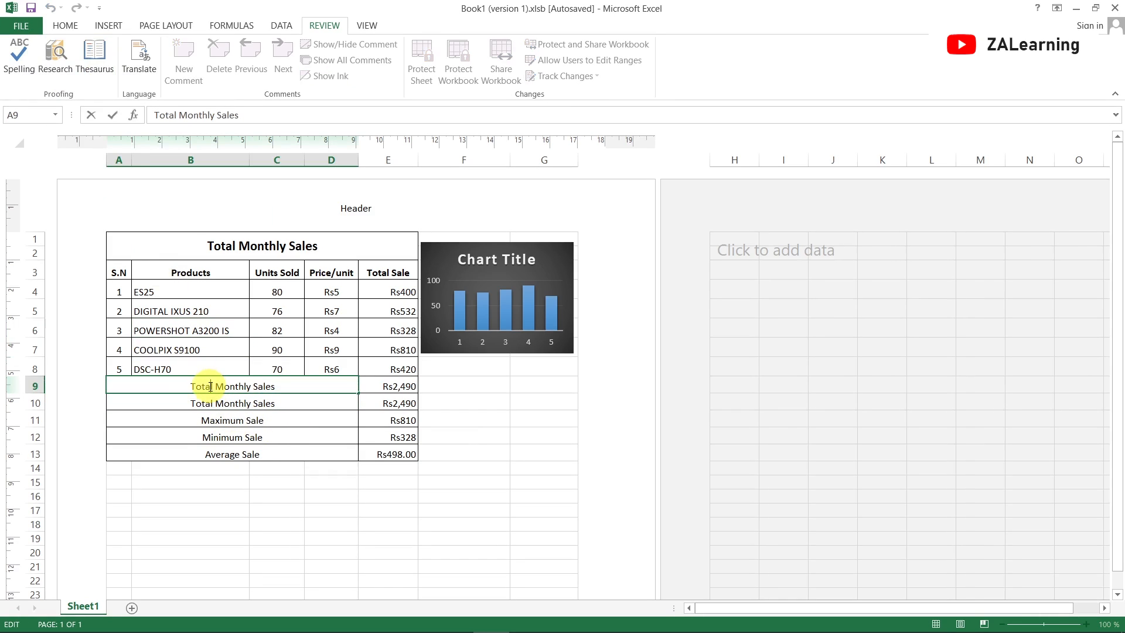
{"action": "left_click_drag", "start_coordinate": [193, 385], "coordinate": [215, 386]}
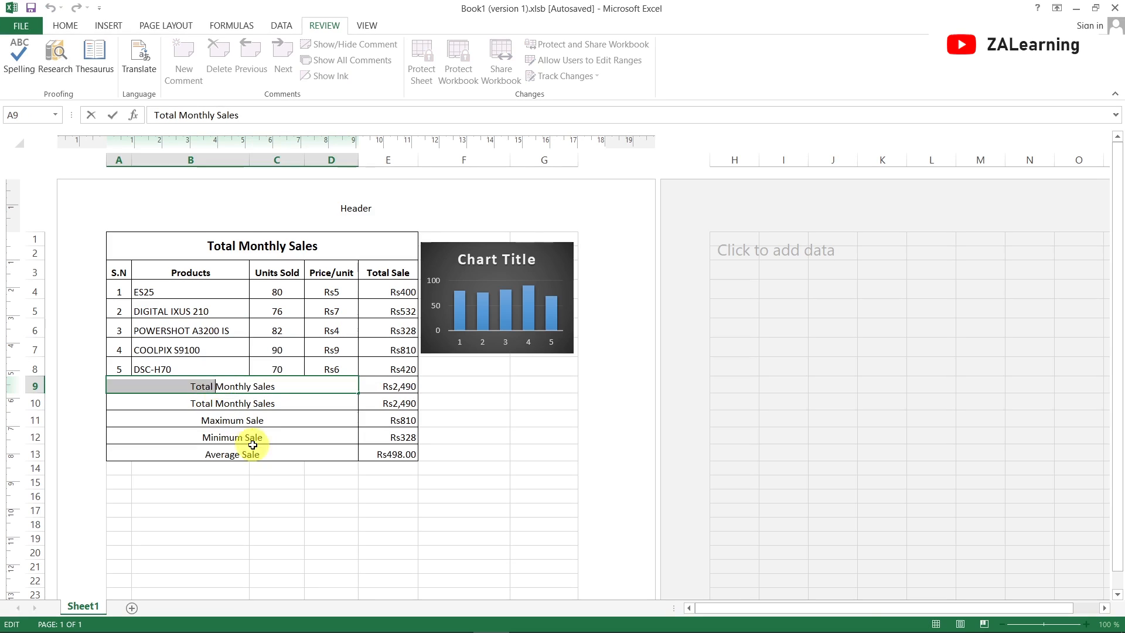
{"action": "left_click", "coordinate": [95, 56]}
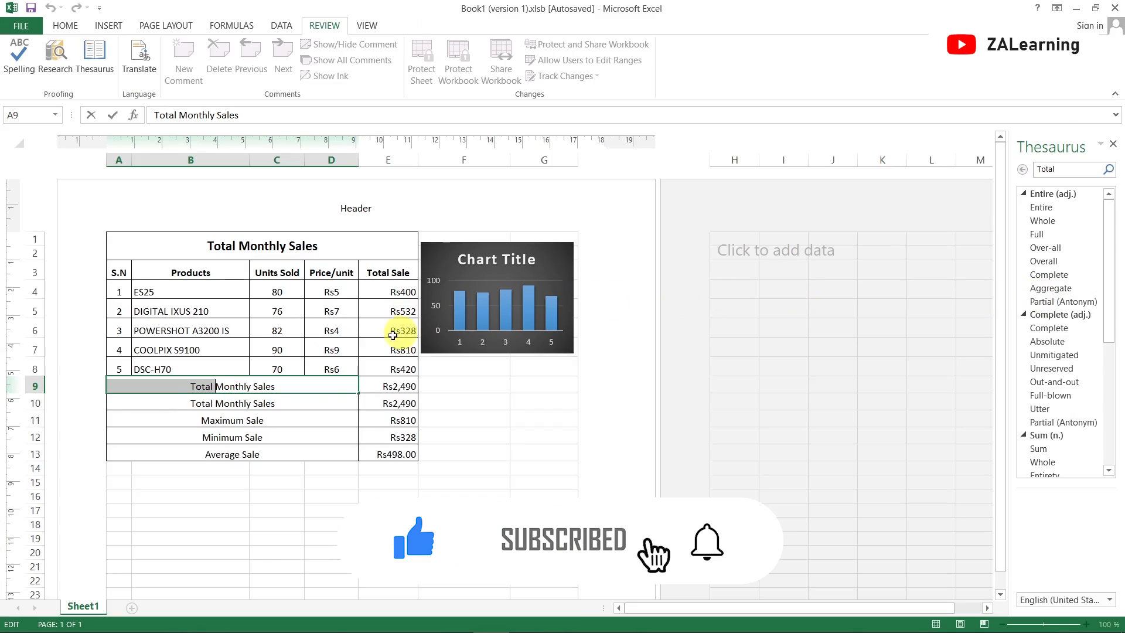
{"action": "key", "text": "Escape"}
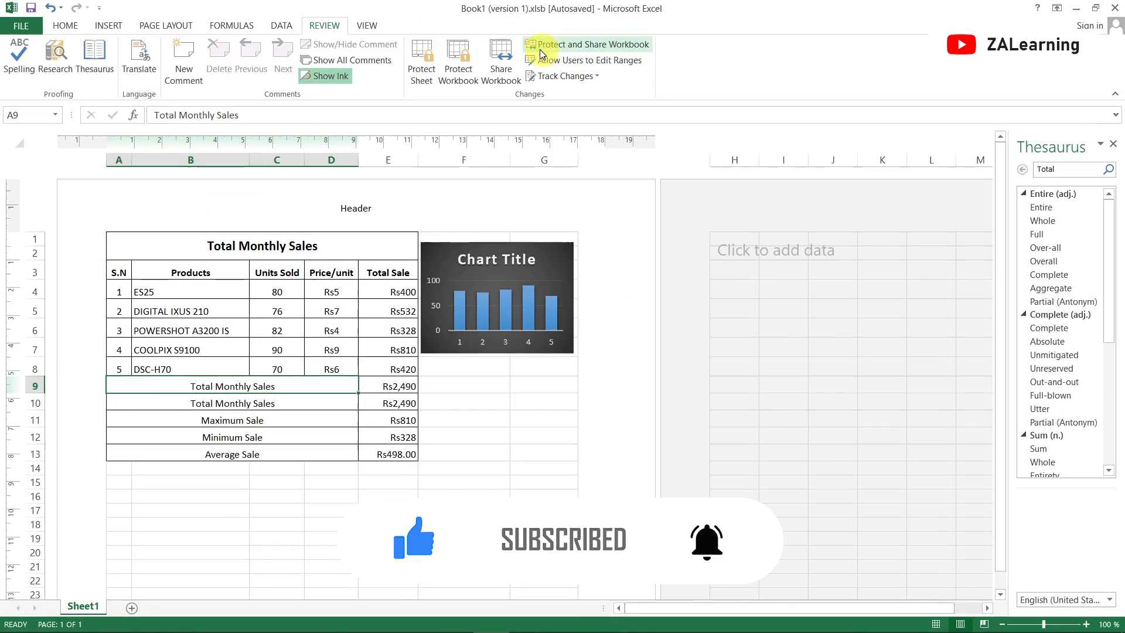
Switch the worksheet to Normal view and select the first Units Sold value, C4.
{"action": "left_click", "coordinate": [368, 26]}
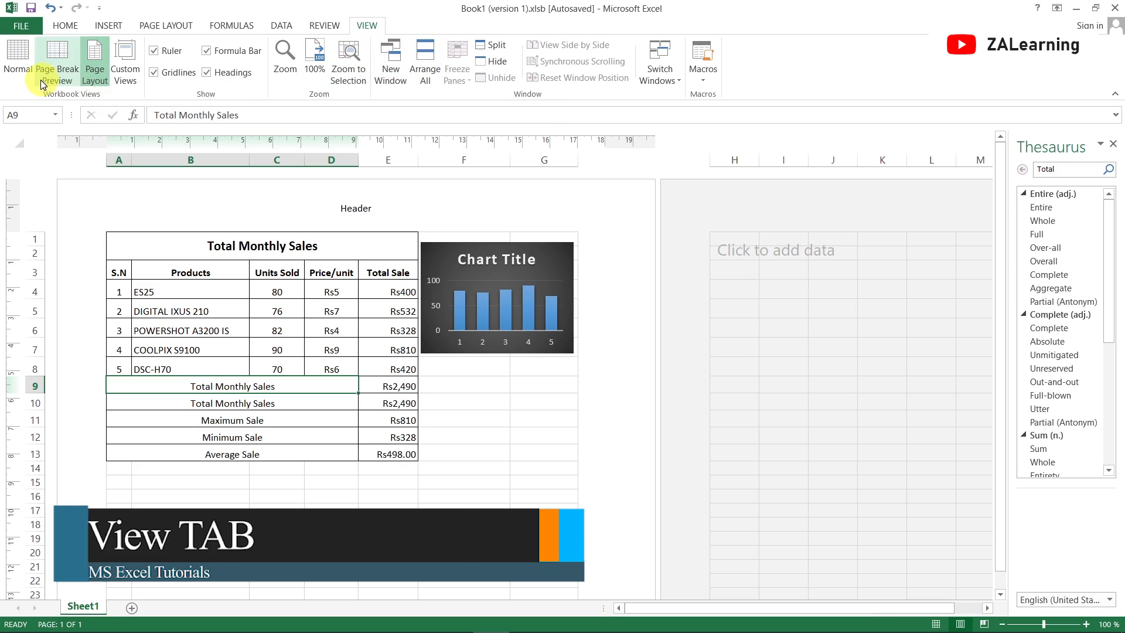
{"action": "left_click", "coordinate": [21, 61]}
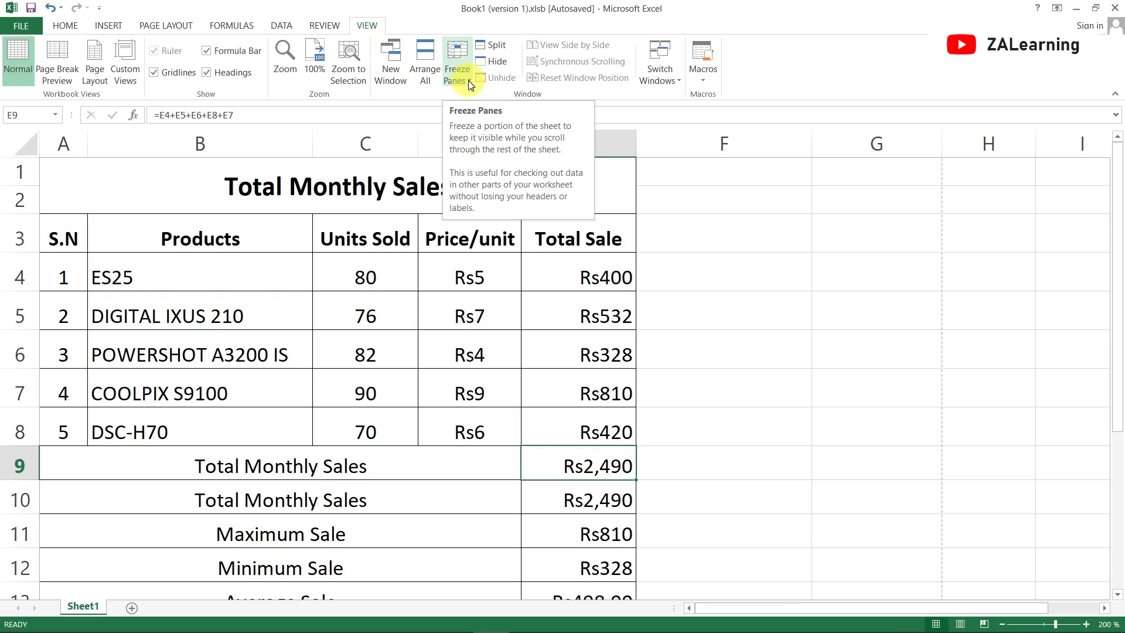
{"action": "left_click", "coordinate": [378, 271]}
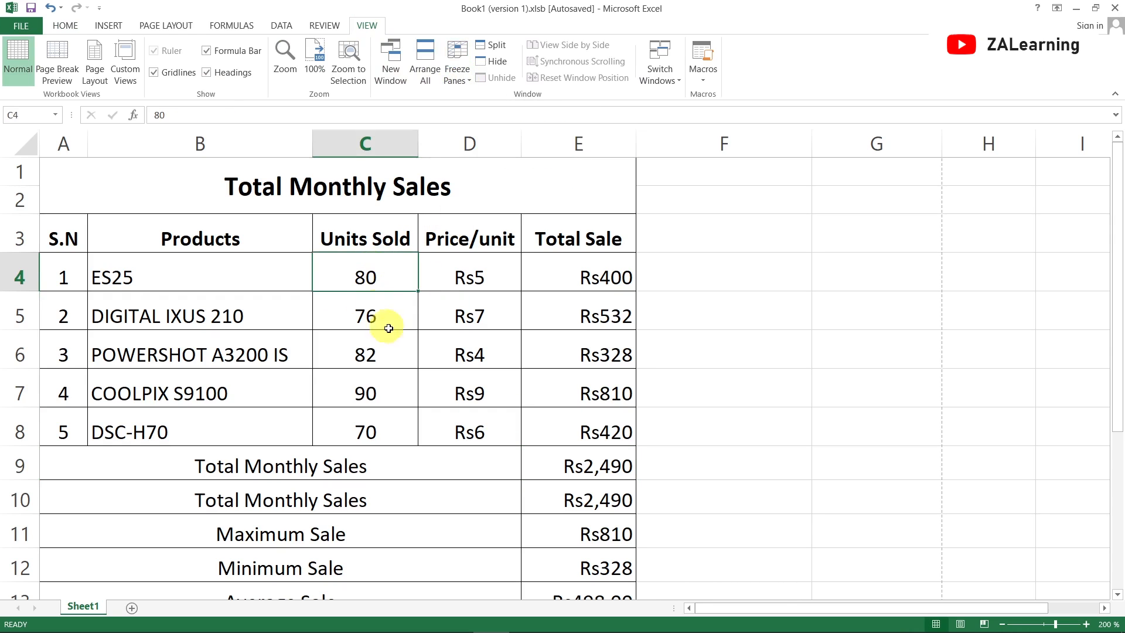
Move along row 5 from C5 beyond the table and back to column A to check how the columns scroll.
{"action": "left_click_drag", "start_coordinate": [156, 276], "coordinate": [176, 433]}
{"action": "left_click", "coordinate": [363, 315]}
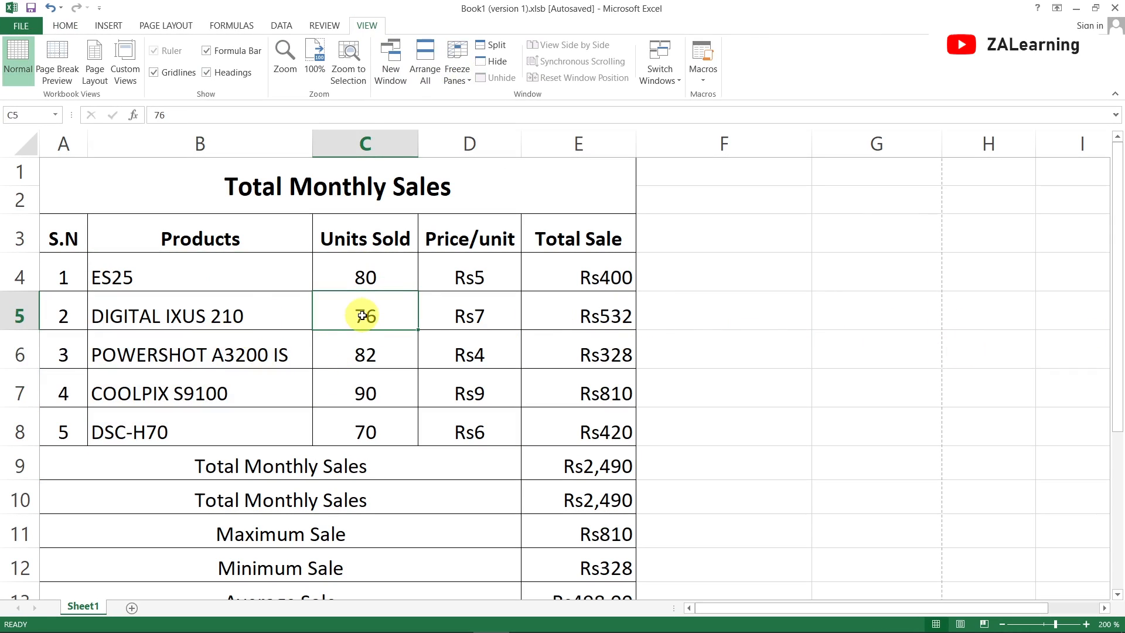
{"action": "key", "text": "Right"}
{"action": "key", "text": "Right"}
{"action": "key", "text": "Right"}
{"action": "key", "text": "Right"}
{"action": "key", "text": "Right"}
{"action": "key", "text": "Right"}
{"action": "key", "text": "Right"}
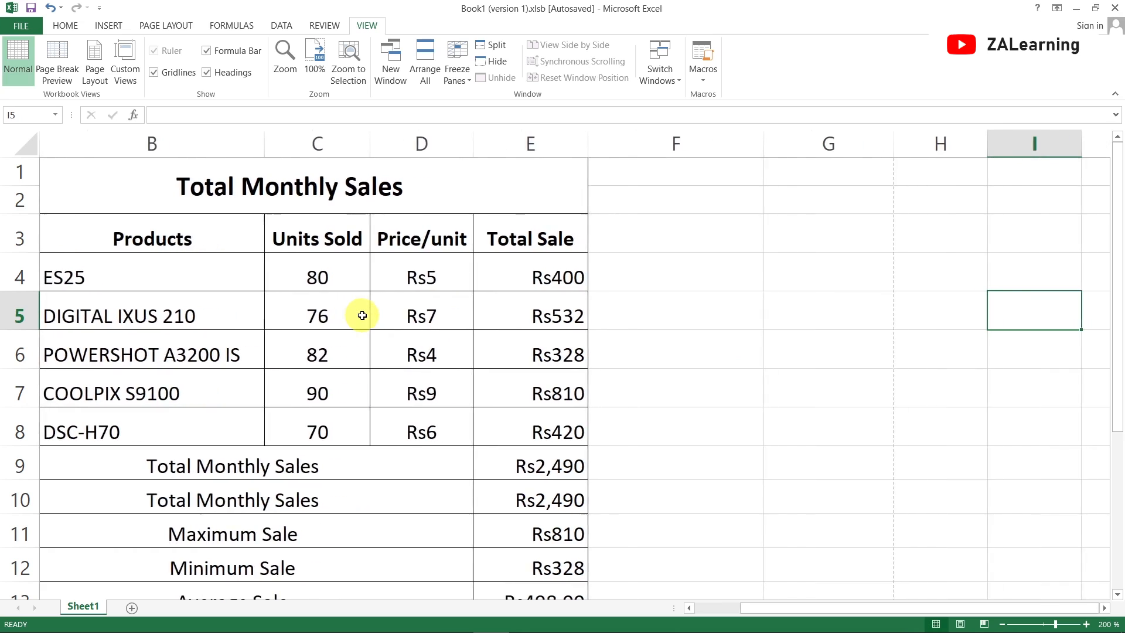
{"action": "key", "text": "Right"}
{"action": "key", "text": "Right"}
{"action": "key", "text": "Right"}
{"action": "key", "text": "Right"}
{"action": "key", "text": "Right"}
{"action": "key", "text": "Left"}
{"action": "key", "text": "Left"}
{"action": "key", "text": "Left"}
{"action": "key", "text": "Left"}
{"action": "key", "text": "Left"}
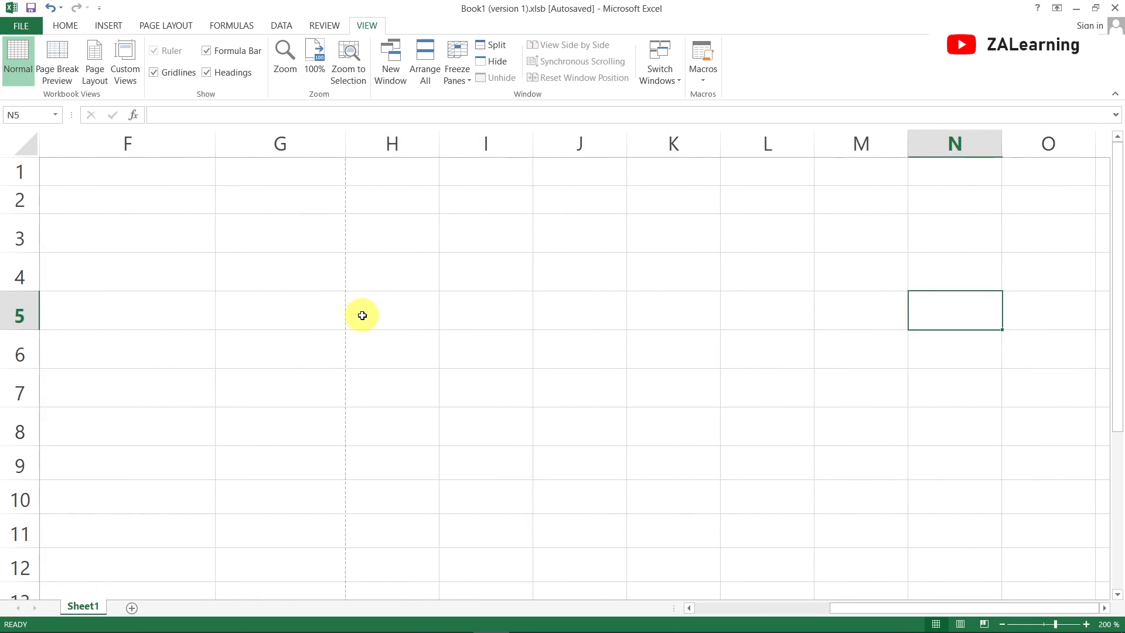
{"action": "key", "text": "Left"}
{"action": "key", "text": "Left"}
{"action": "key", "text": "Left"}
{"action": "key", "text": "Left"}
{"action": "key", "text": "Left"}
{"action": "key", "text": "Left"}
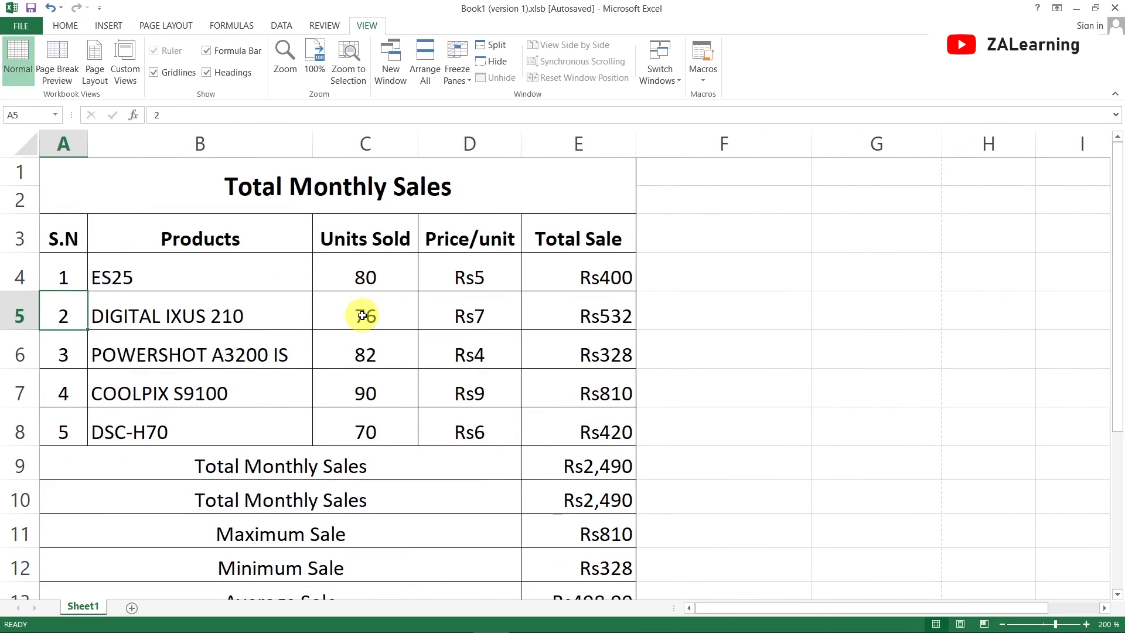
Freeze the panes at cell C4 so that rows 1 to 3 and columns A and B stay in place.
{"action": "key", "text": "Left"}
{"action": "key", "text": "Left"}
{"action": "key", "text": "Up"}
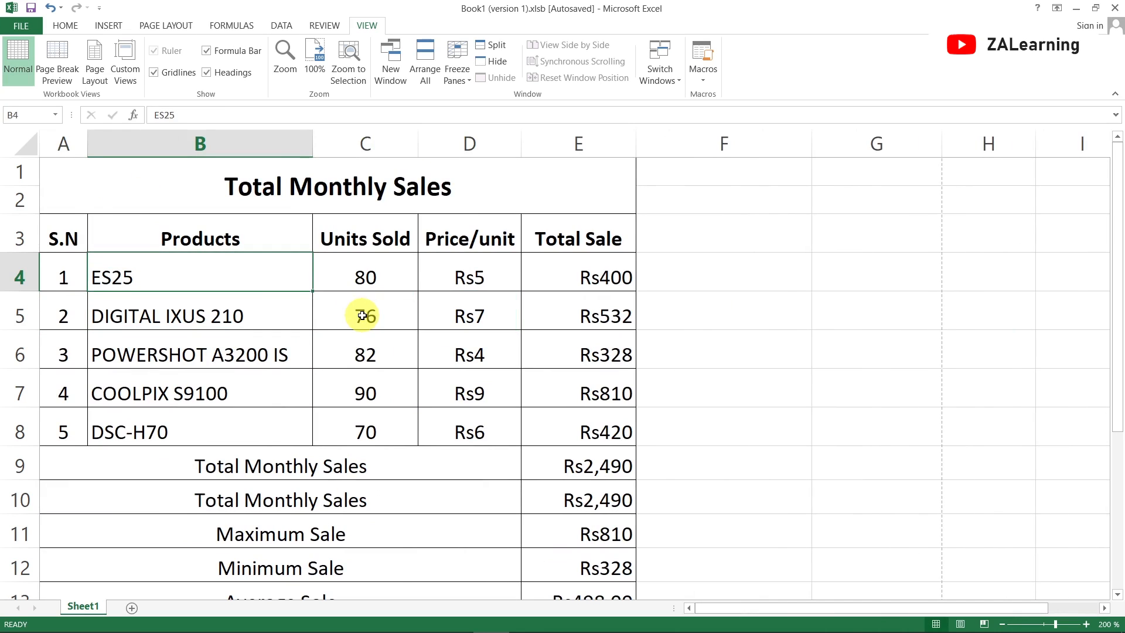
{"action": "key", "text": "Right"}
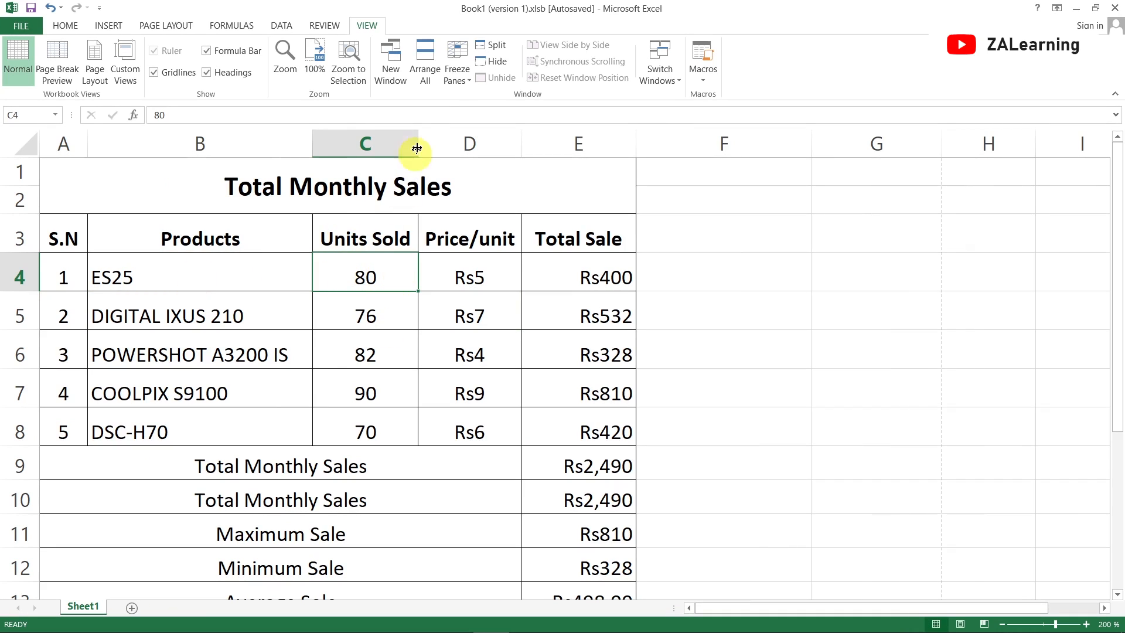
{"action": "left_click", "coordinate": [459, 80]}
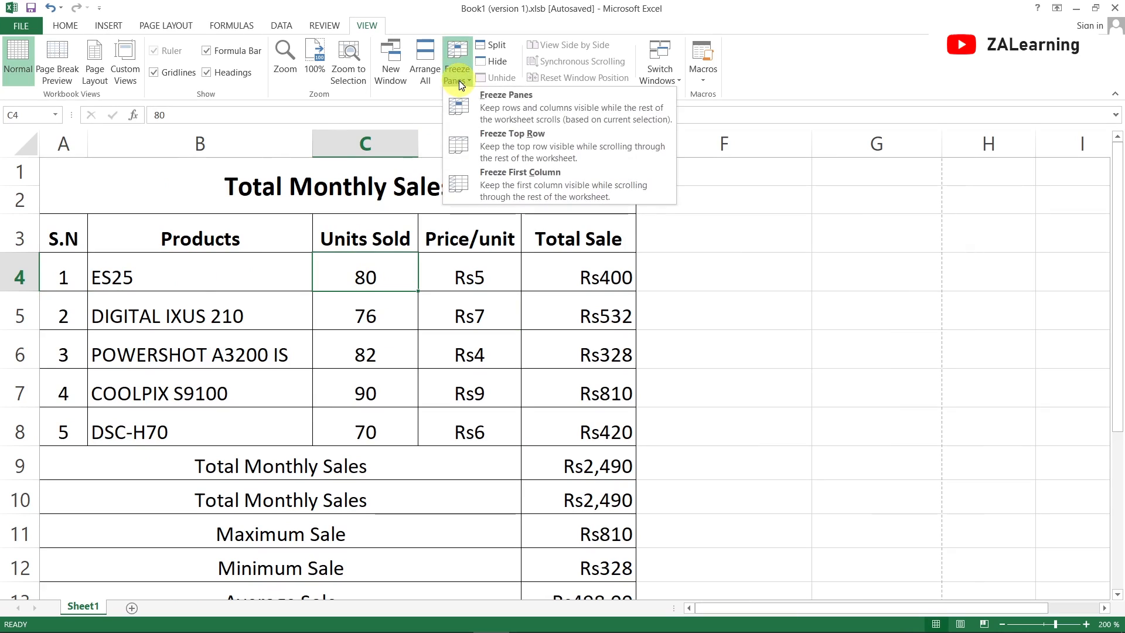
{"action": "left_click", "coordinate": [547, 108]}
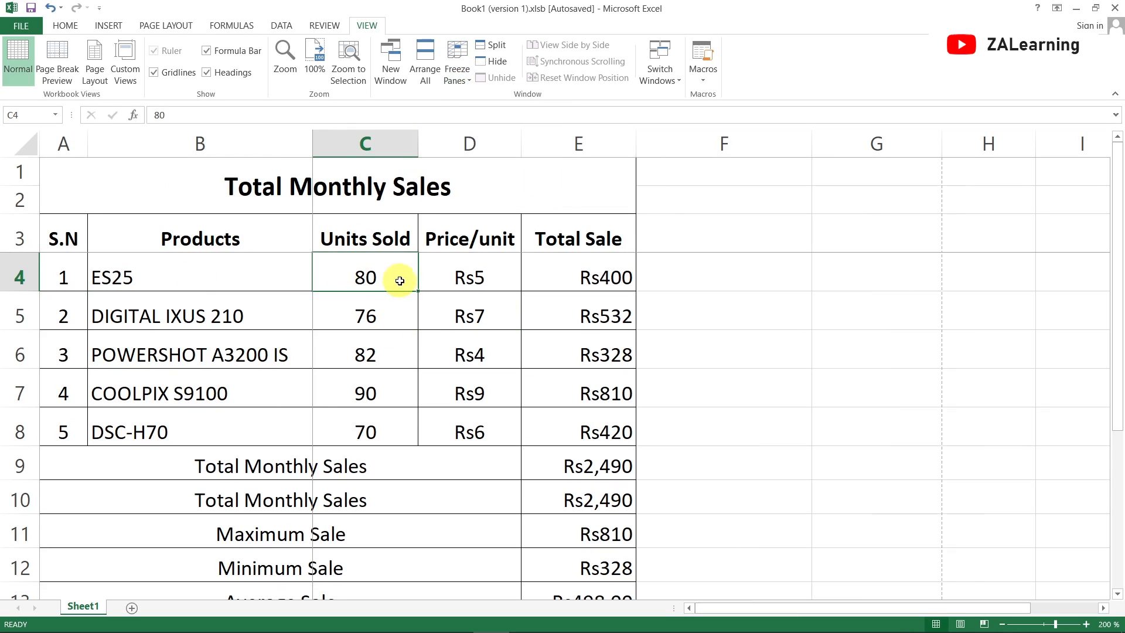
Move along row 4 from C4 past the table to column V to check that the S.N and Products columns stay frozen.
{"action": "key", "text": "Right"}
{"action": "key", "text": "Right"}
{"action": "key", "text": "Right"}
{"action": "key", "text": "Right"}
{"action": "key", "text": "Right"}
{"action": "key", "text": "Right"}
{"action": "key", "text": "Right"}
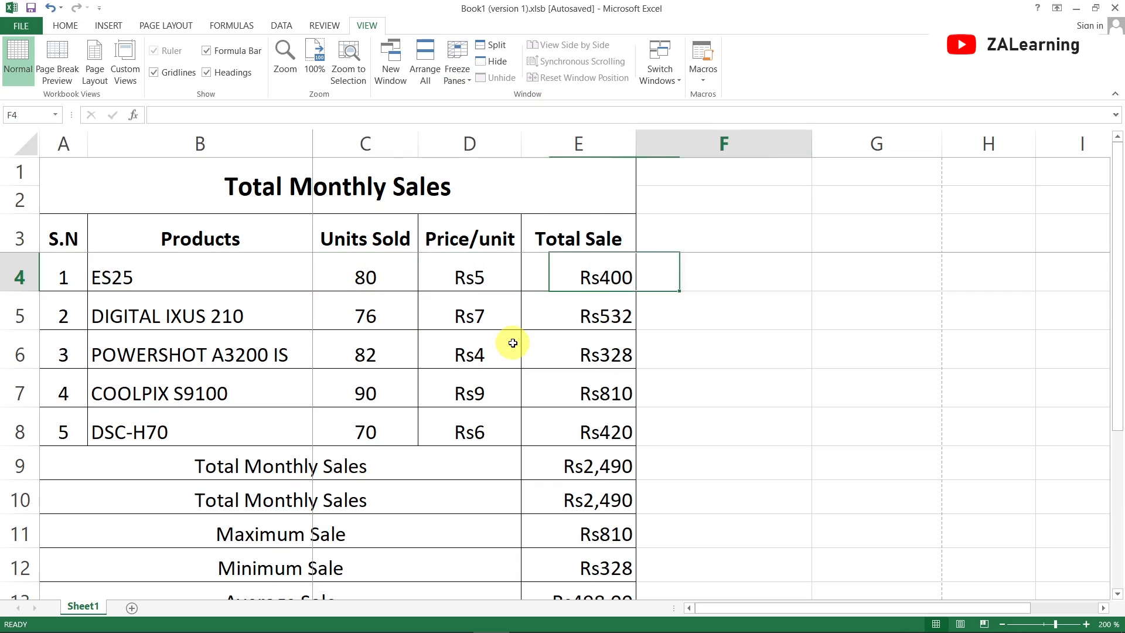
{"action": "key", "text": "Right"}
{"action": "key", "text": "Right"}
{"action": "key", "text": "Right"}
{"action": "key", "text": "Right"}
{"action": "key", "text": "Right"}
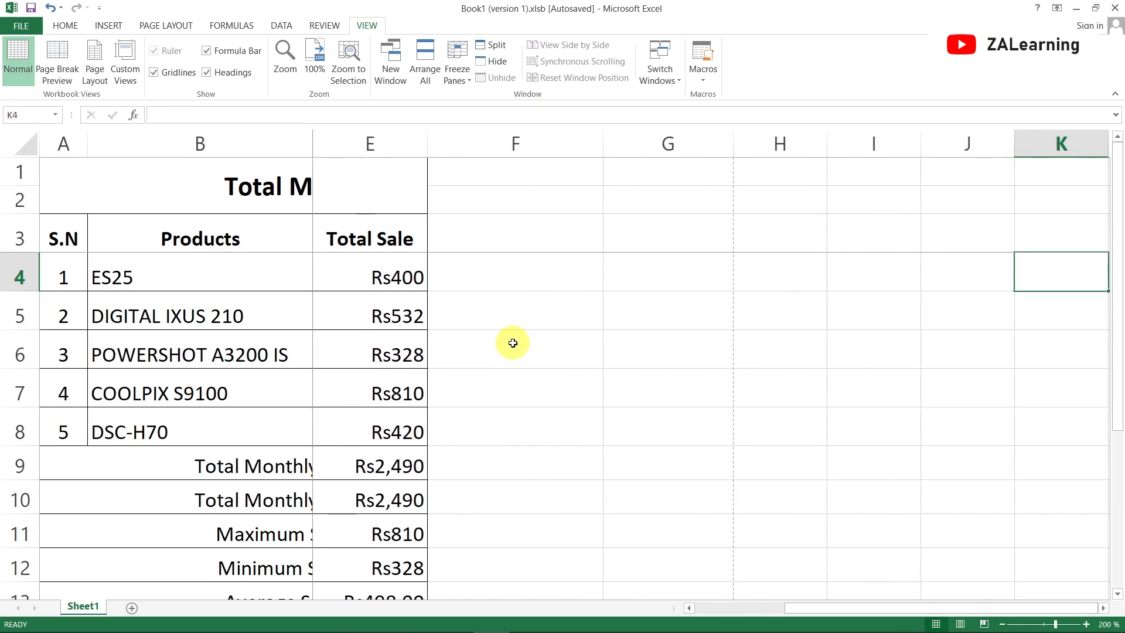
{"action": "key", "text": "Right"}
{"action": "key", "text": "Right"}
{"action": "key", "text": "Right"}
{"action": "key", "text": "Right"}
{"action": "key", "text": "Right"}
{"action": "key", "text": "Right"}
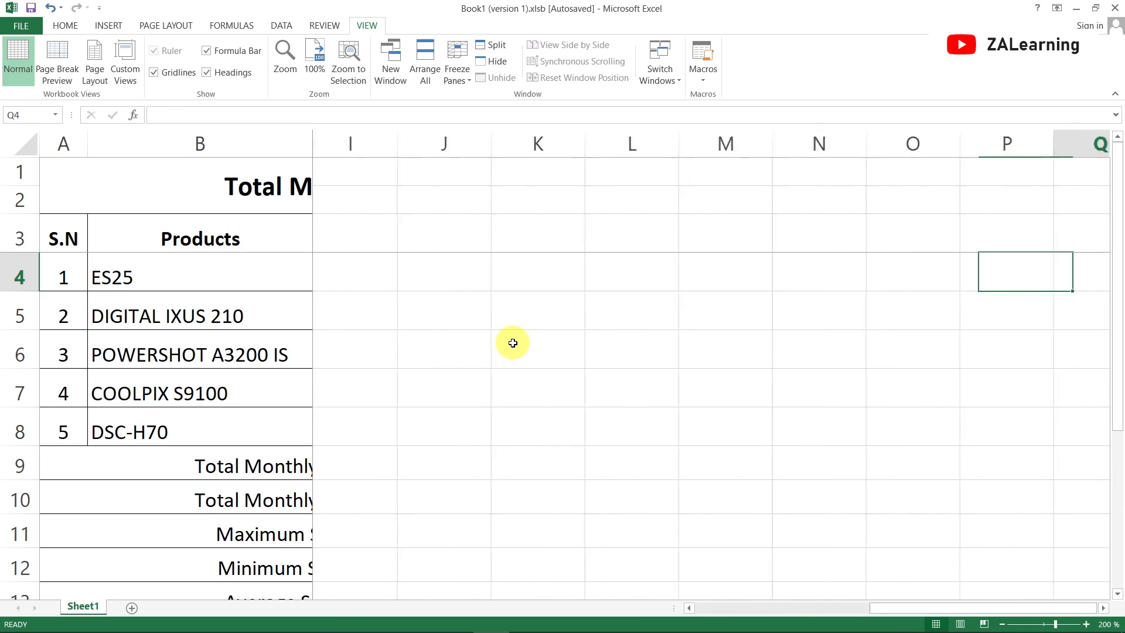
{"action": "key", "text": "Right"}
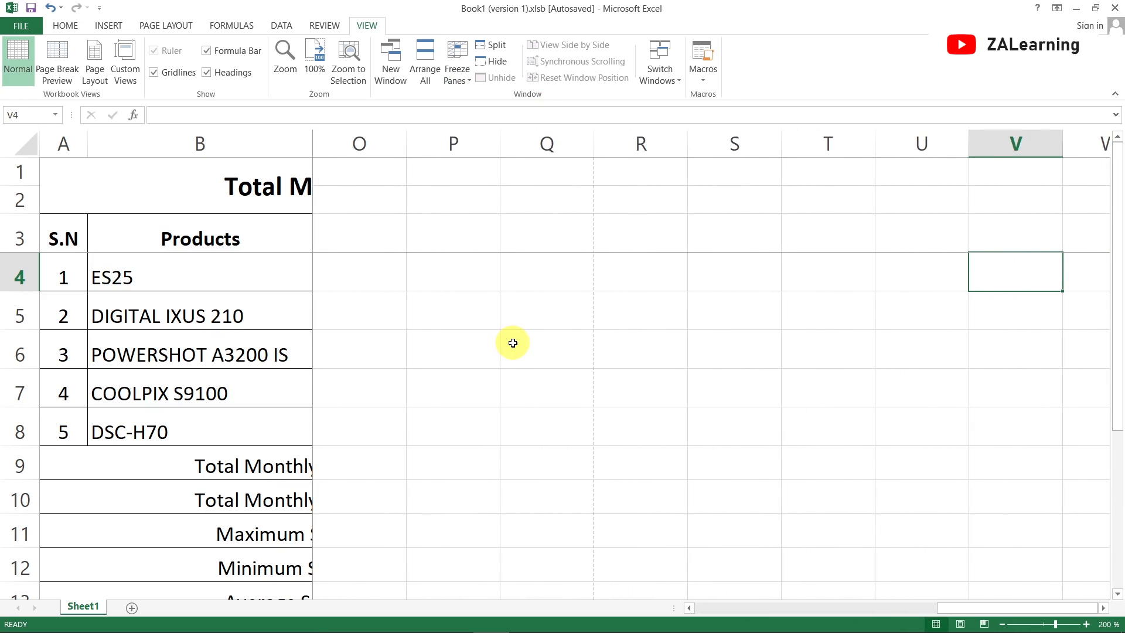
Return along row 4 from column V to cell A4 to check how the unfrozen columns scroll back.
{"action": "key", "text": "Left"}
{"action": "key", "text": "Left"}
{"action": "key", "text": "Left"}
{"action": "key", "text": "Left"}
{"action": "key", "text": "Left"}
{"action": "key", "text": "Left"}
{"action": "key", "text": "Left"}
{"action": "key", "text": "Left"}
{"action": "key", "text": "Left"}
{"action": "key", "text": "Left"}
{"action": "key", "text": "Left"}
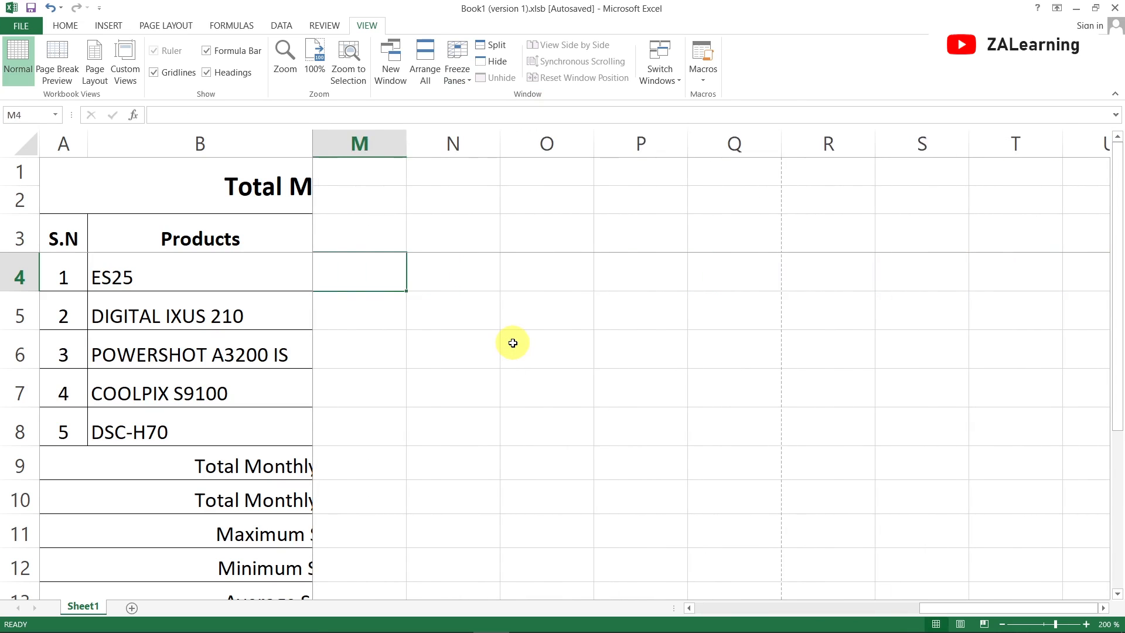
{"action": "key", "text": "Left"}
{"action": "key", "text": "Left"}
{"action": "key", "text": "Left"}
{"action": "key", "text": "Left"}
{"action": "key", "text": "Left"}
{"action": "key", "text": "Left"}
{"action": "key", "text": "Left"}
{"action": "key", "text": "Left"}
{"action": "key", "text": "Left"}
{"action": "key", "text": "Left"}
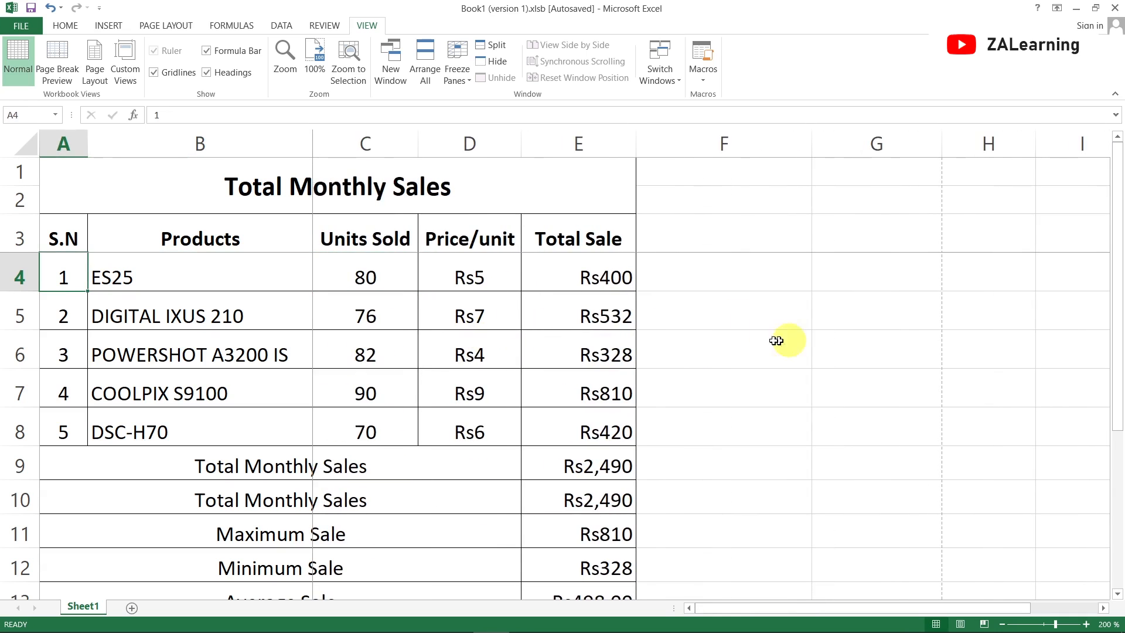
Go through the product names in the frozen Products column, from ES25 in B4, ending on POWERSHOT A3200 IS in B6.
{"action": "left_click", "coordinate": [115, 276]}
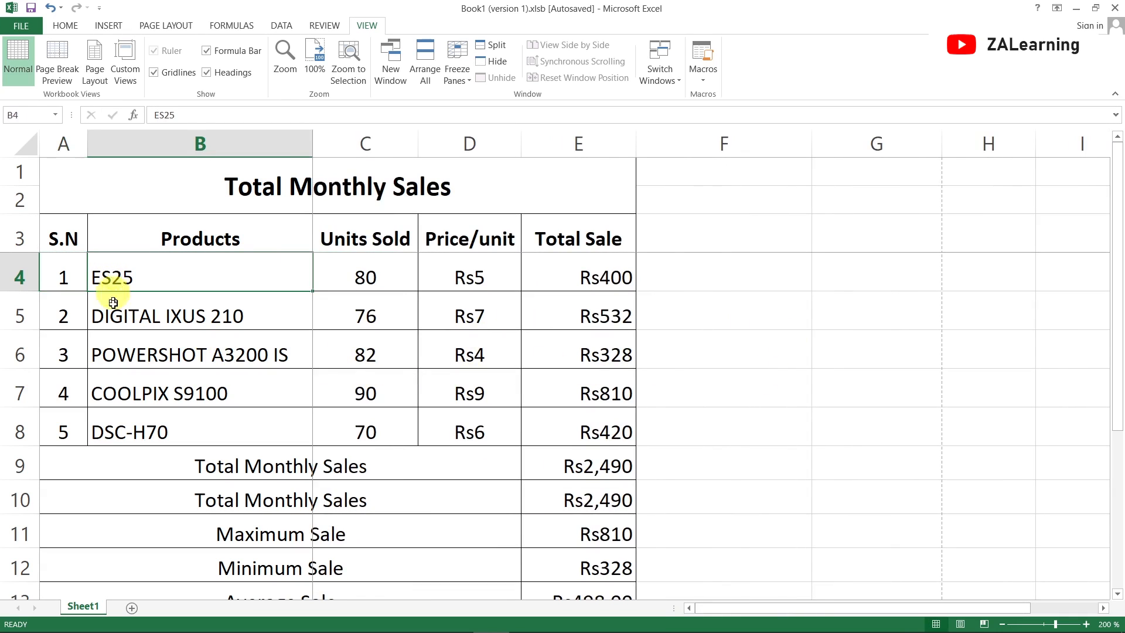
{"action": "left_click_drag", "start_coordinate": [113, 290], "coordinate": [118, 399]}
{"action": "left_click", "coordinate": [150, 339]}
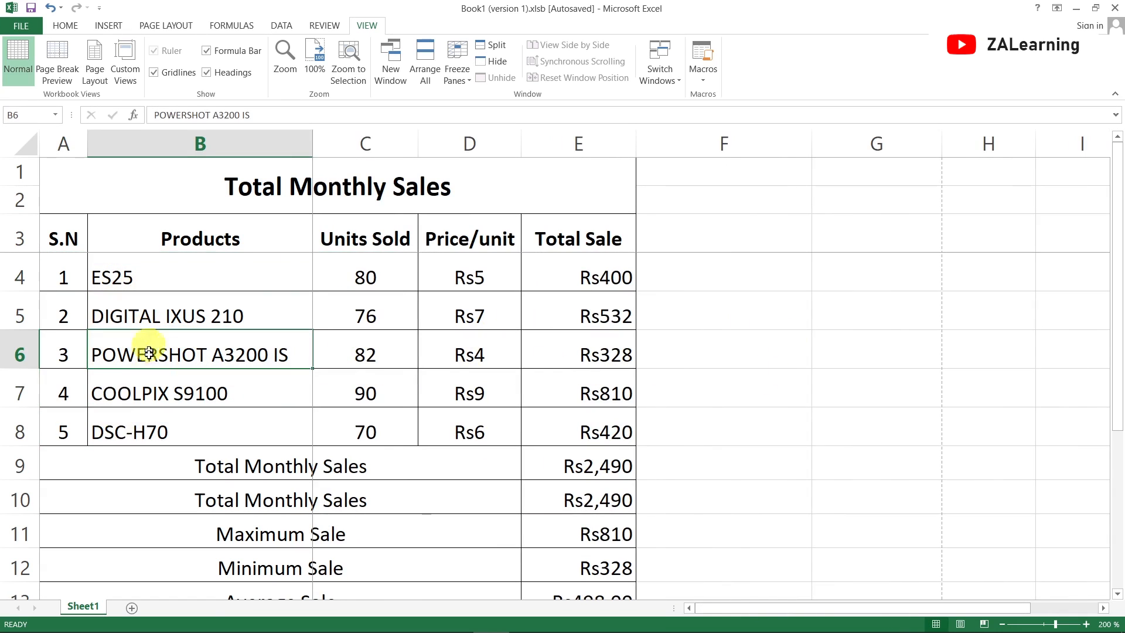
{"action": "left_click", "coordinate": [157, 400]}
{"action": "left_click", "coordinate": [167, 351]}
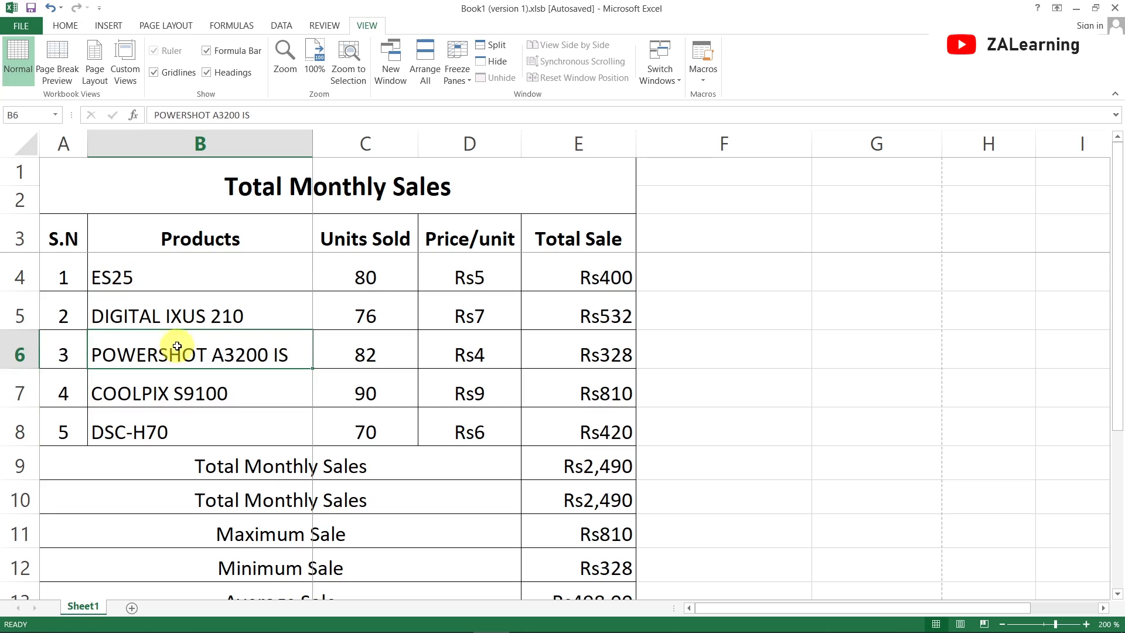